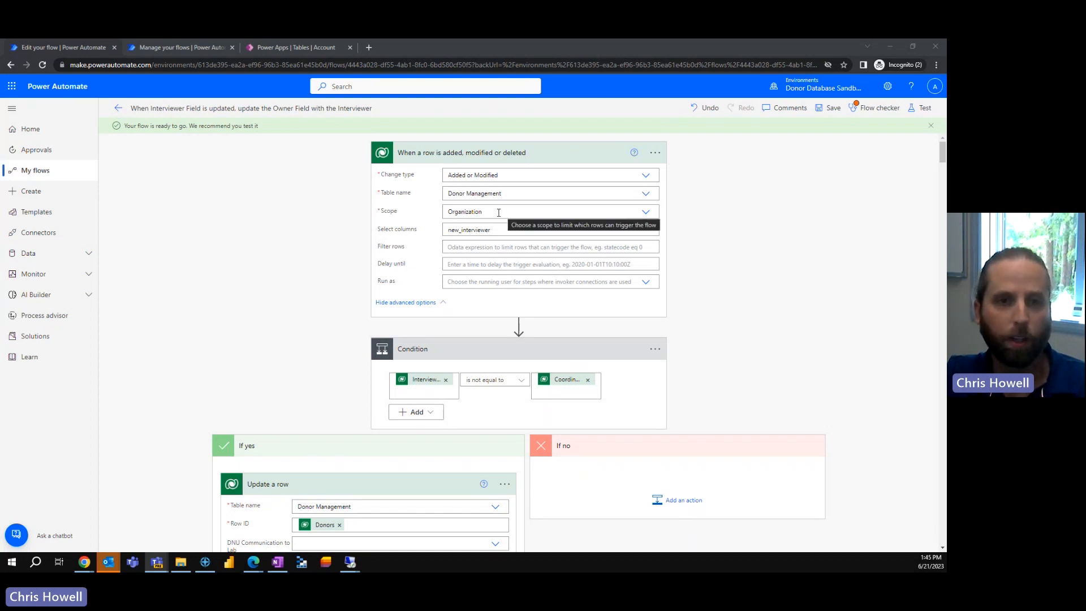
# Examine the trigger's new_interviewer column filter, the Interviewer-versus-Coordinator condition, and the Update a row action under If yes.
pyautogui.doubleClick(451, 230)
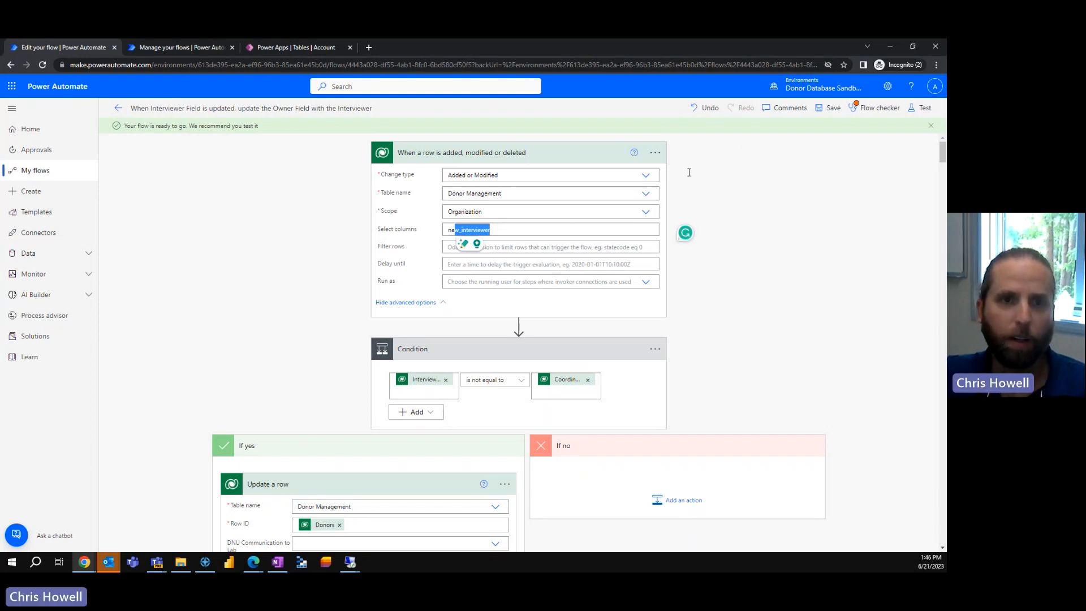
pyautogui.moveTo(689, 173); pyautogui.dragTo(691, 176)
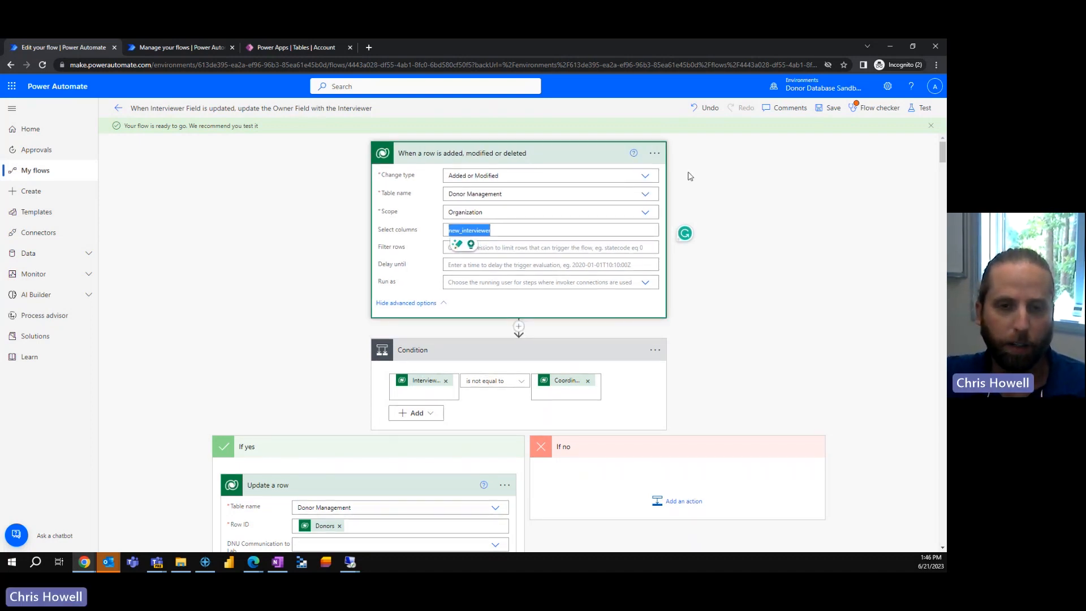
pyautogui.click(689, 177)
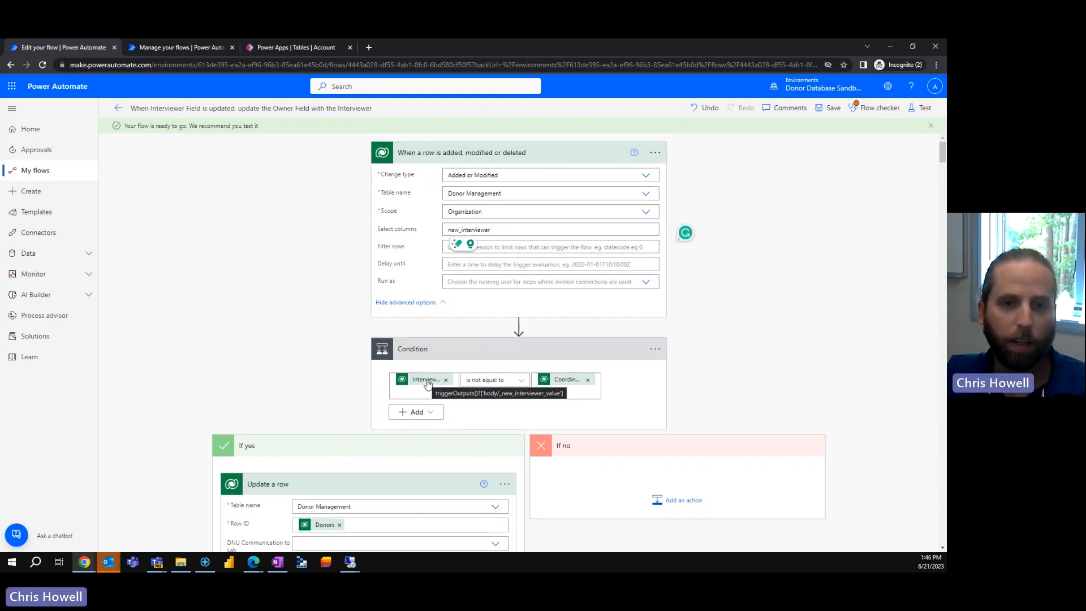
pyautogui.scroll(-2, 427, 339)
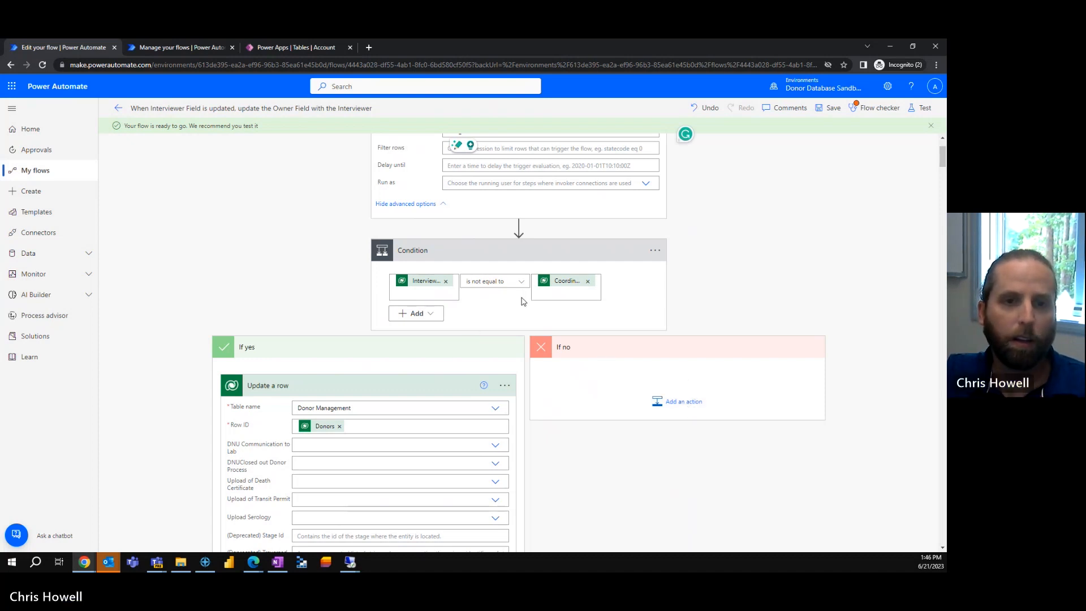
pyautogui.scroll(-2, 525, 297)
pyautogui.scroll(-1, 525, 297)
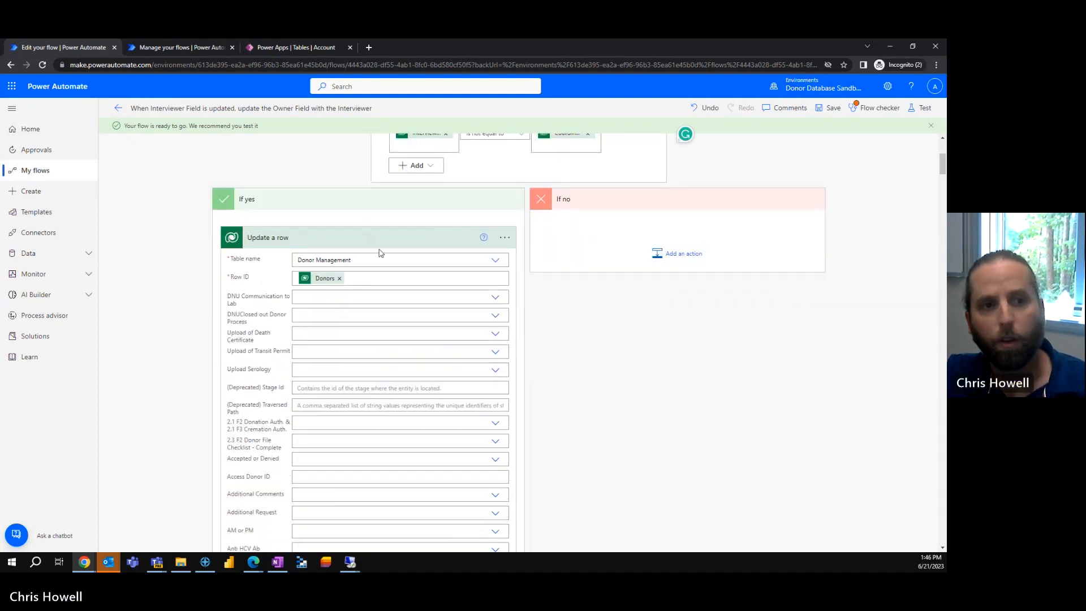
pyautogui.scroll(5, 585, 205)
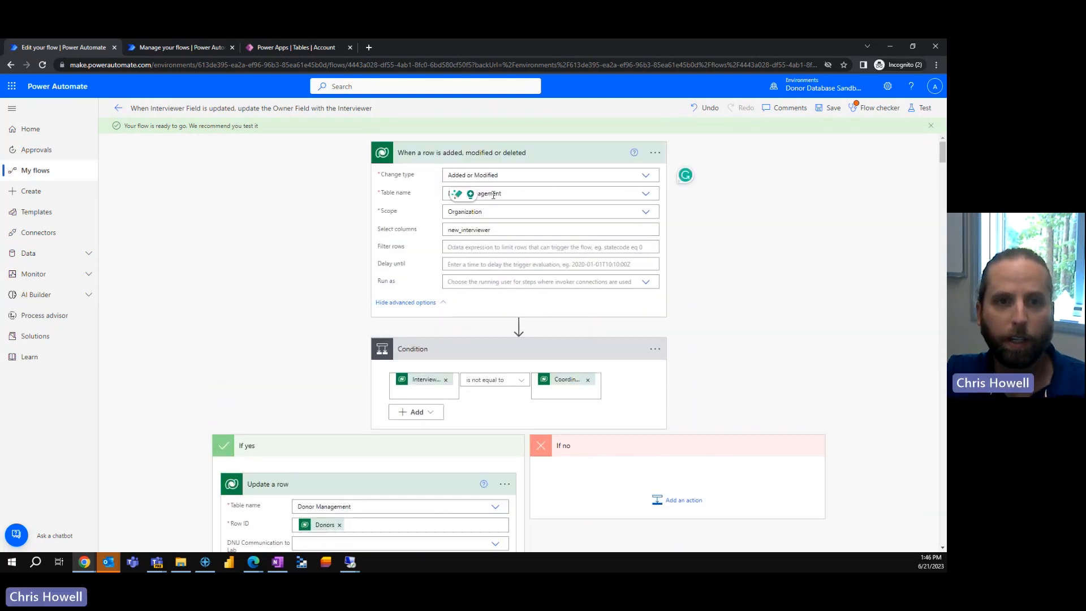
pyautogui.scroll(-4, 464, 357)
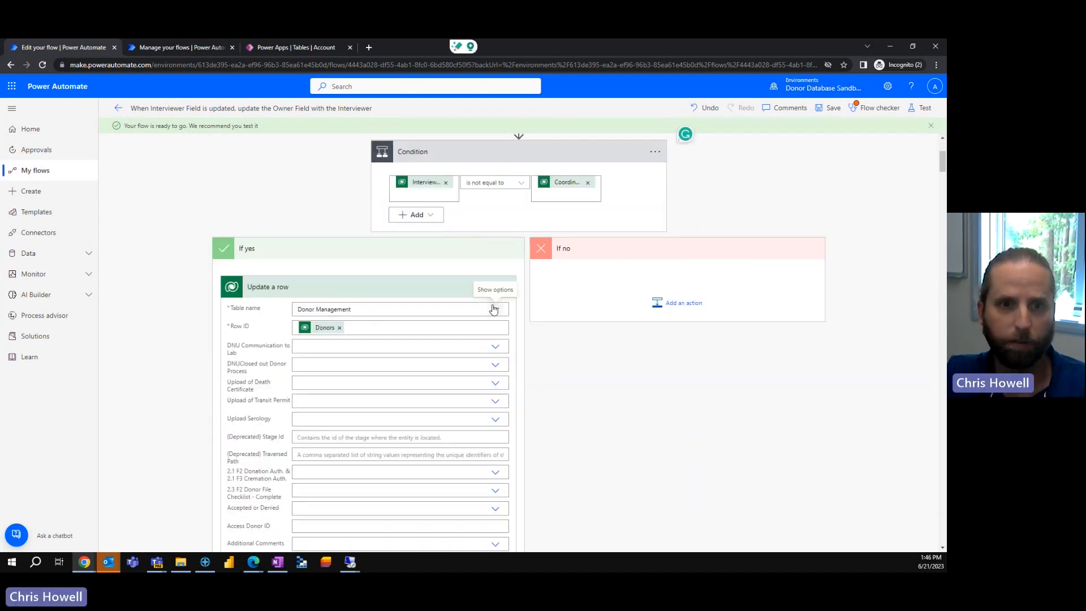
pyautogui.scroll(-1, 419, 324)
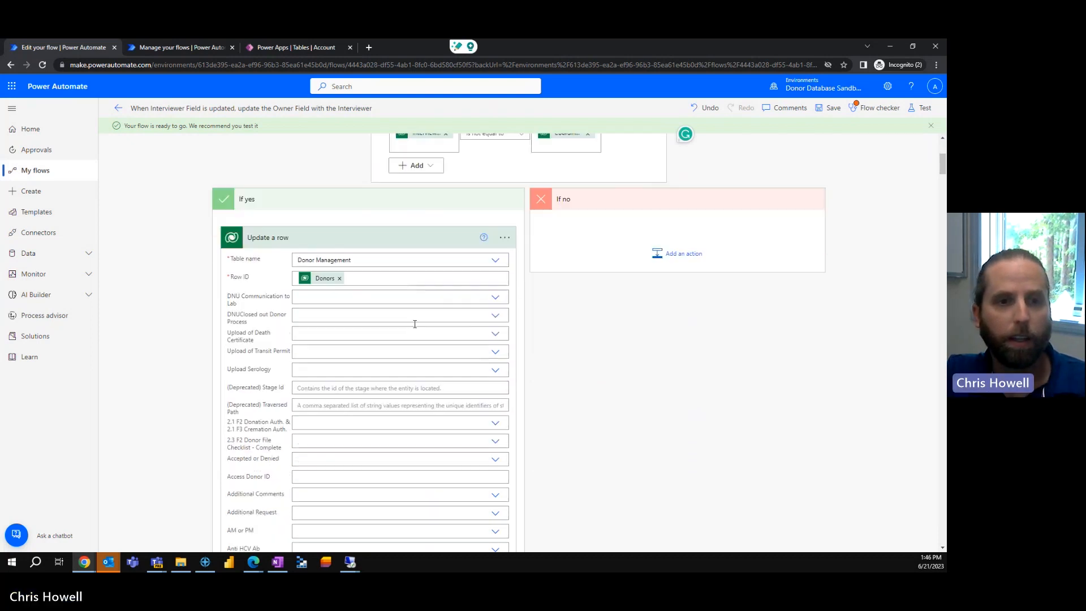
# Search the dynamic content for "Donors" from the Row ID field and find the Donors unique identifier entry.
pyautogui.click(358, 277)
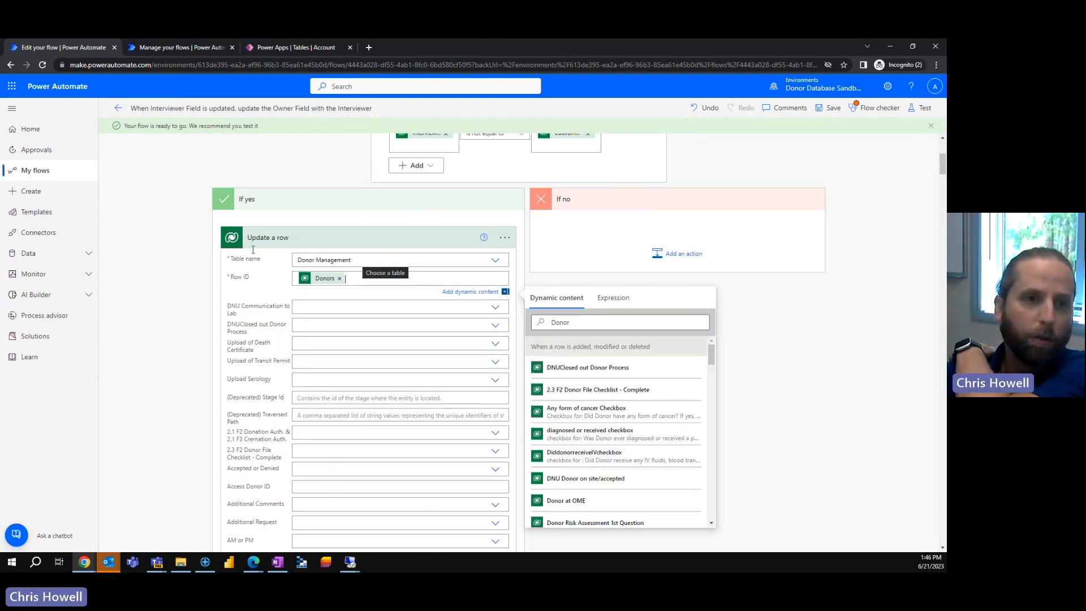
pyautogui.click(334, 277)
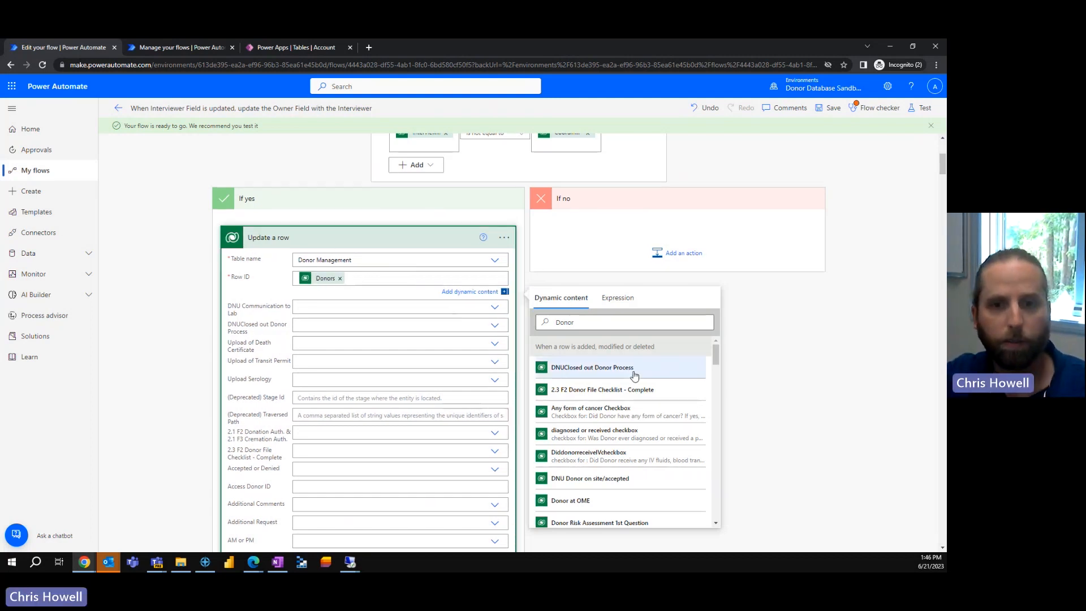
pyautogui.scroll(-10, 701, 362)
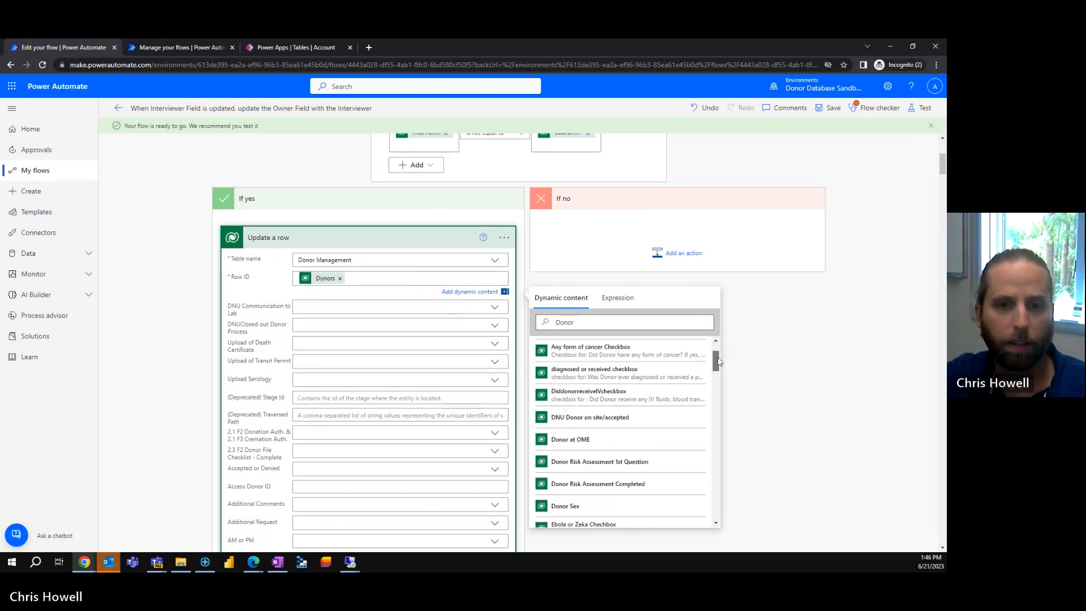
pyautogui.click(671, 328)
pyautogui.write('s')
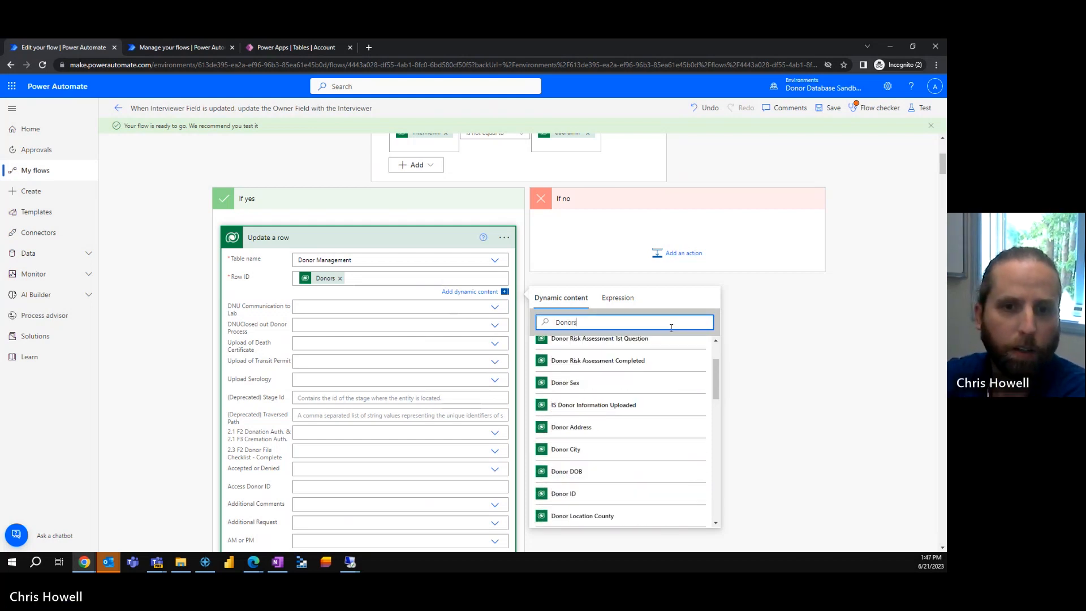
pyautogui.scroll(5, 659, 388)
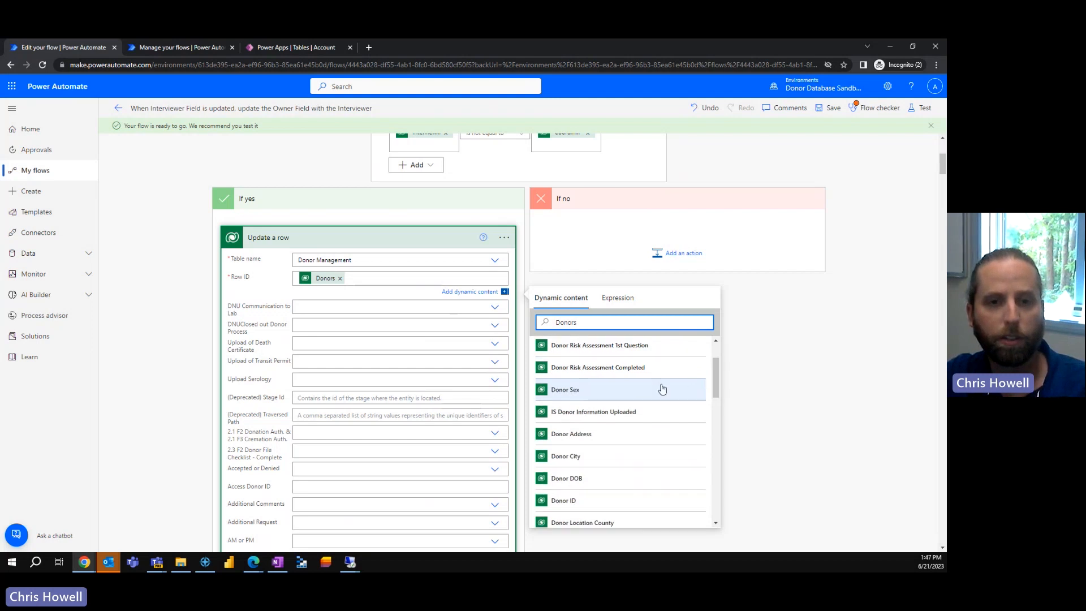
pyautogui.scroll(-3, 786, 373)
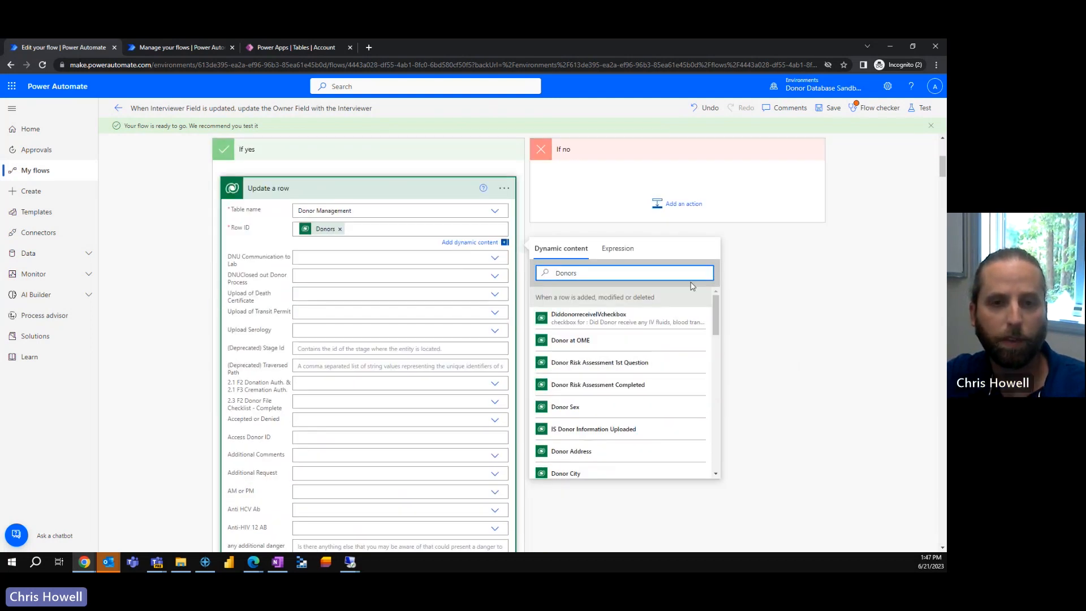
pyautogui.scroll(-3, 602, 339)
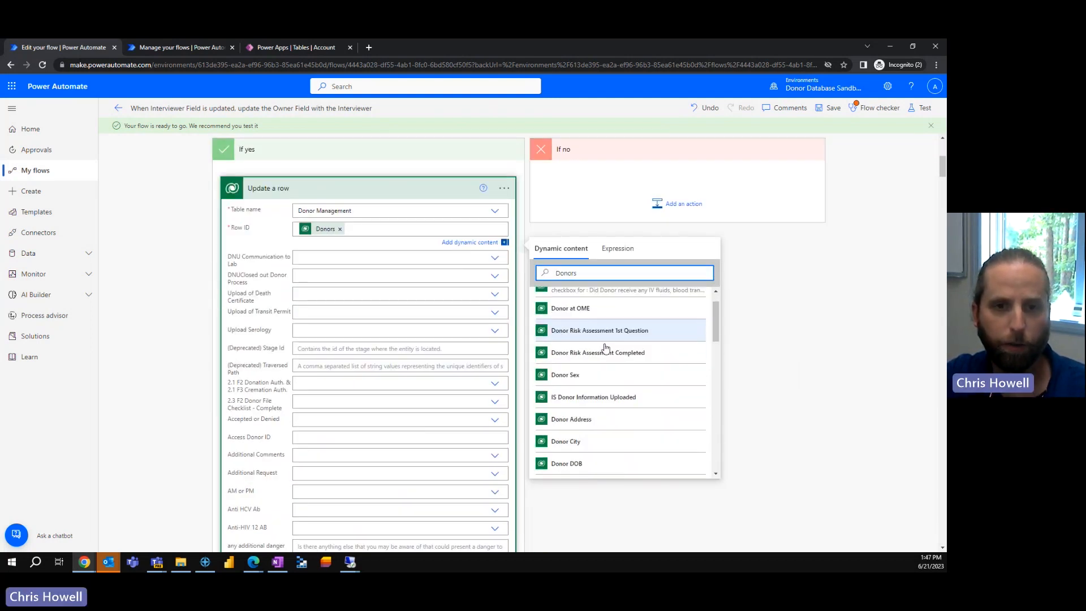
pyautogui.scroll(-2, 604, 345)
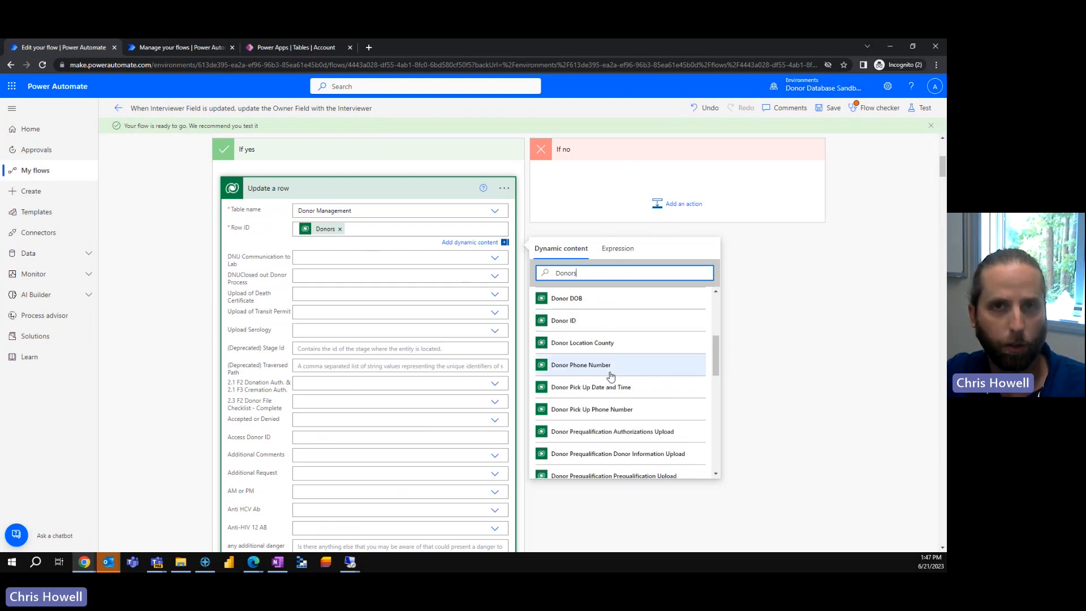
pyautogui.scroll(-5, 611, 376)
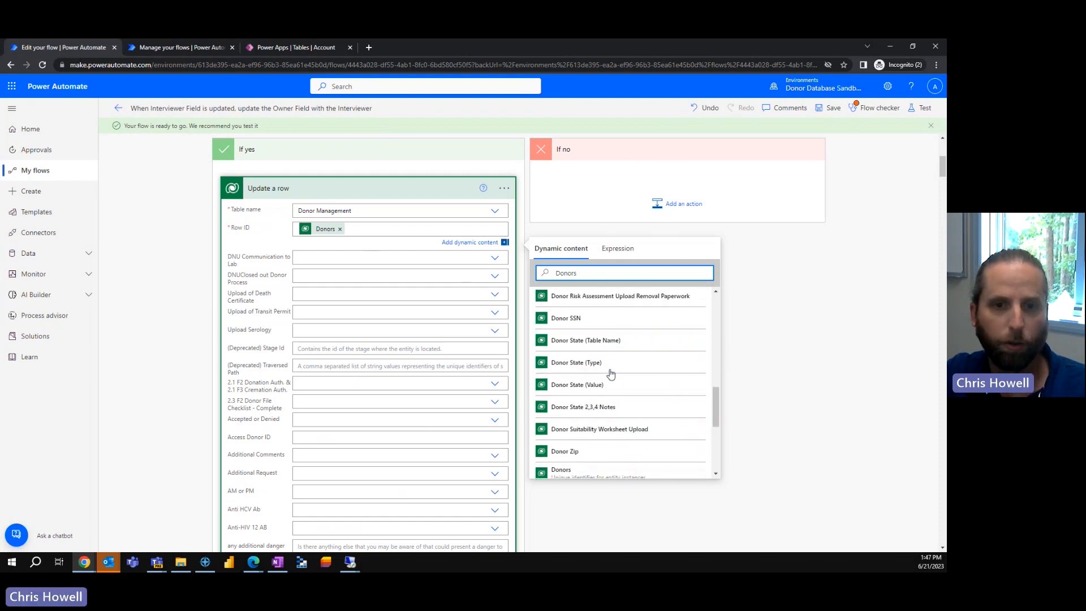
pyautogui.scroll(-1, 609, 374)
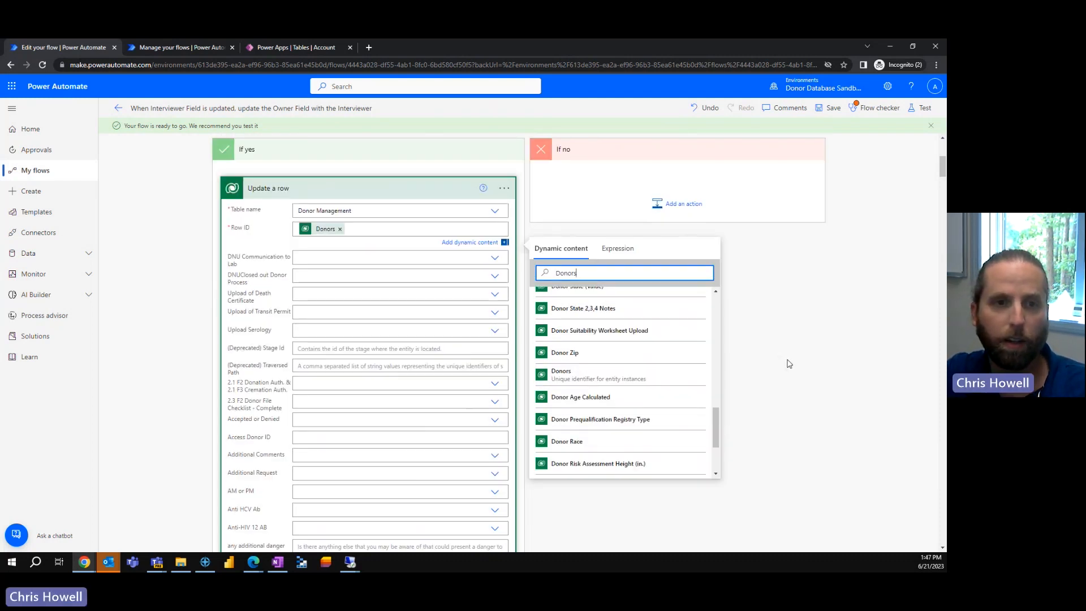
# Examine the Coordinator (Owners) expression in Update a row and search its dynamic content for "interve" to find the Interviewer entries.
pyautogui.scroll(-15, 806, 343)
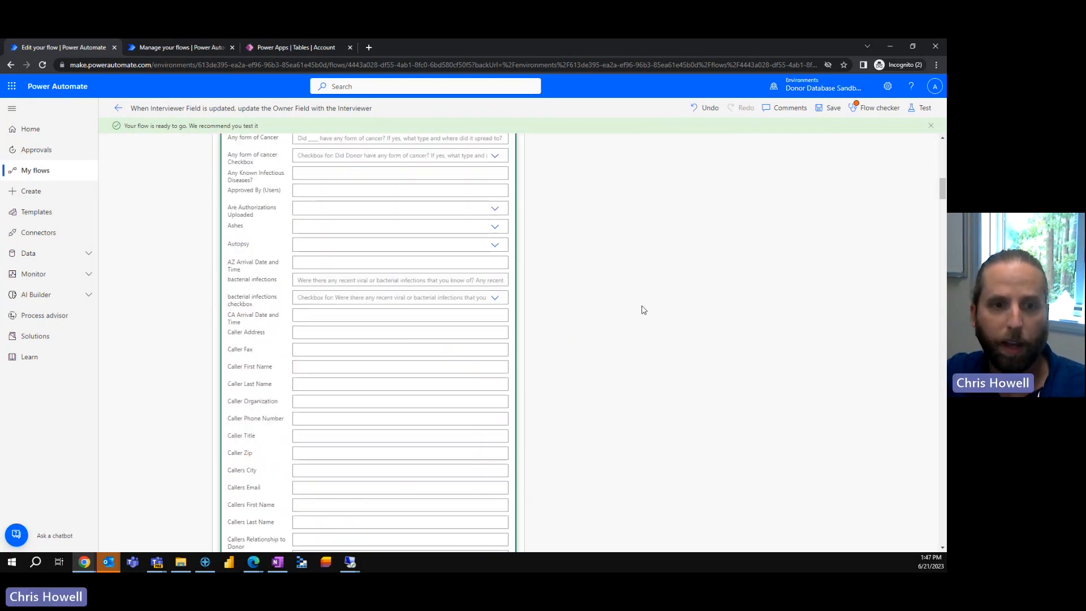
pyautogui.scroll(-1, 582, 313)
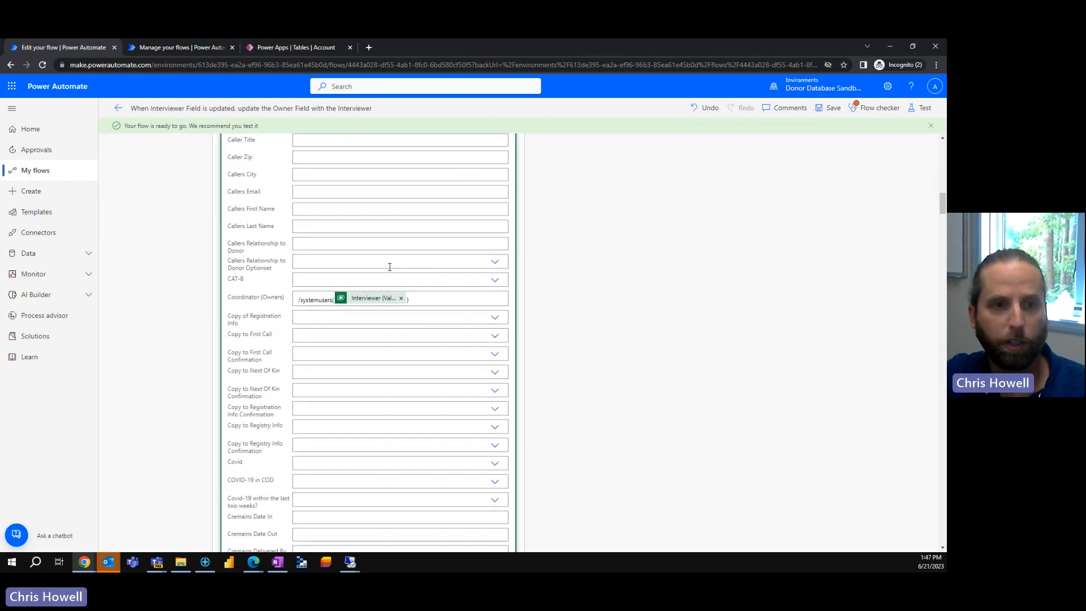
pyautogui.click(429, 298)
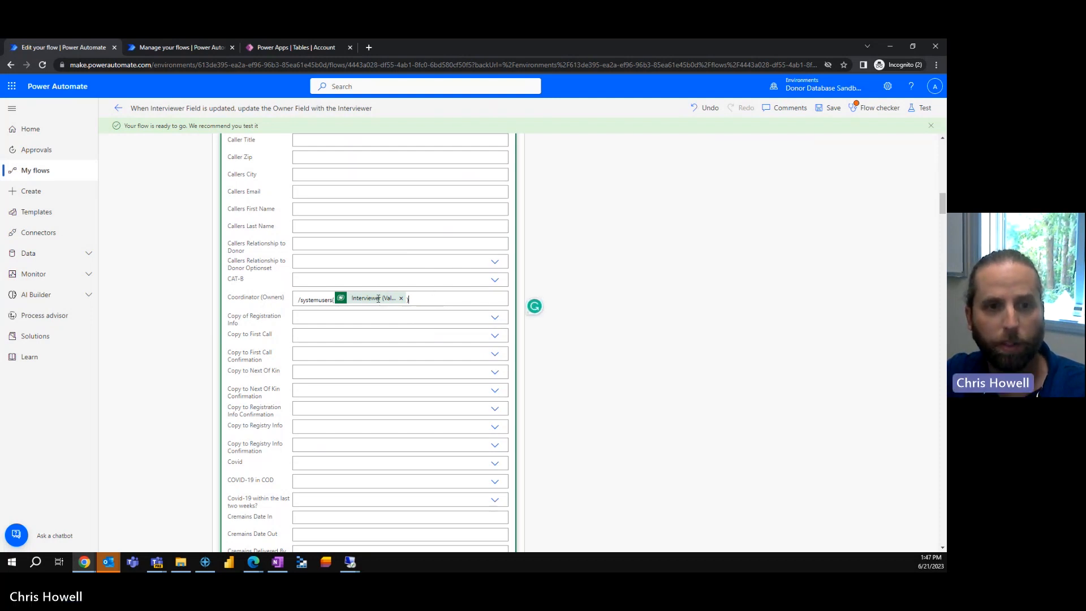
pyautogui.click(419, 298)
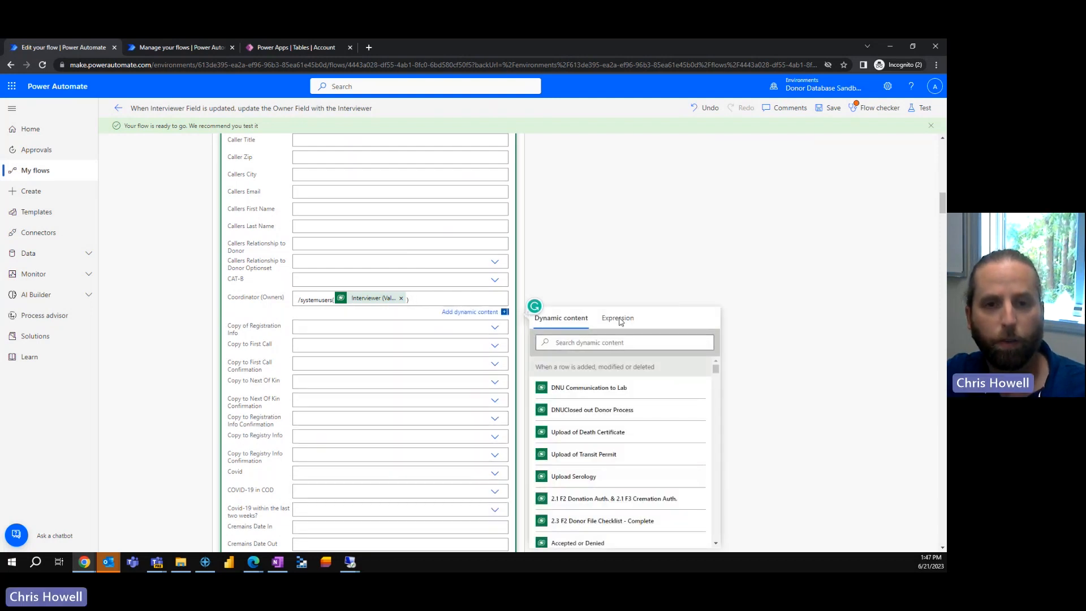
pyautogui.click(608, 343)
pyautogui.write('interver')
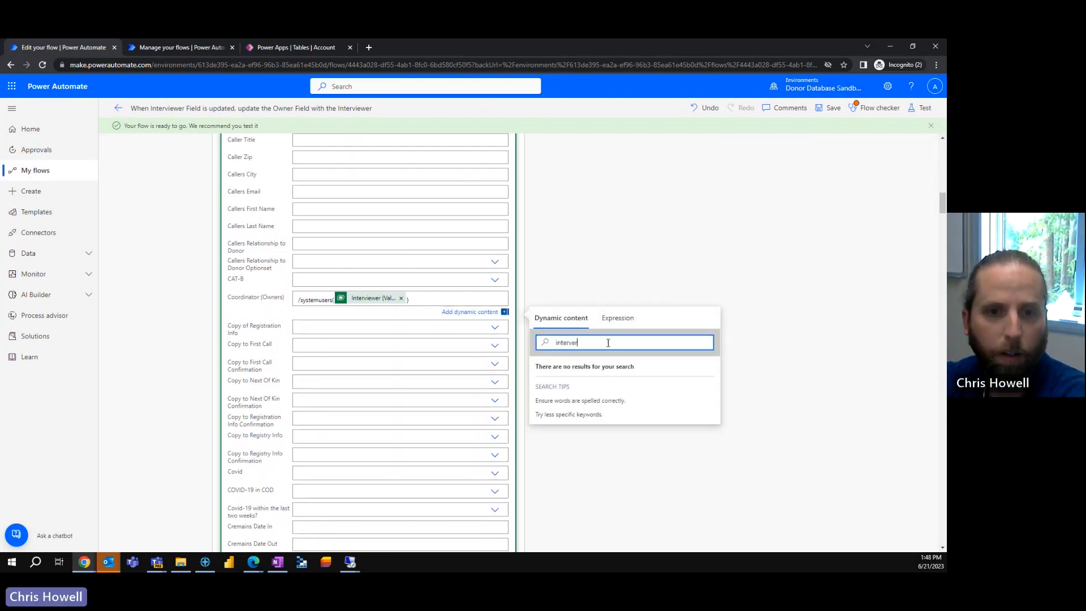
pyautogui.press('BackSpace')
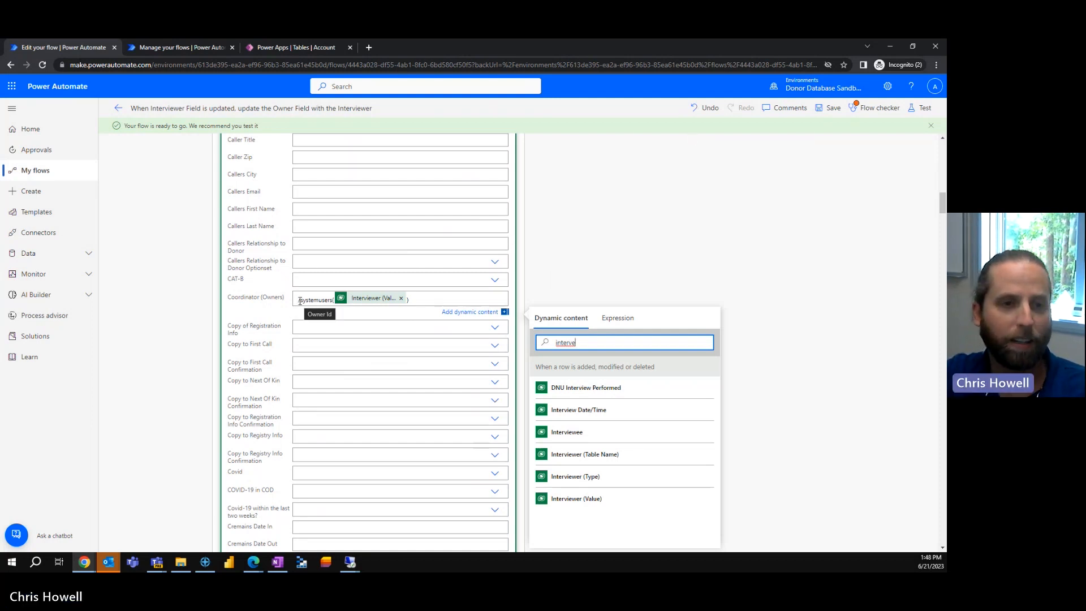
pyautogui.moveTo(300, 301); pyautogui.dragTo(309, 300)
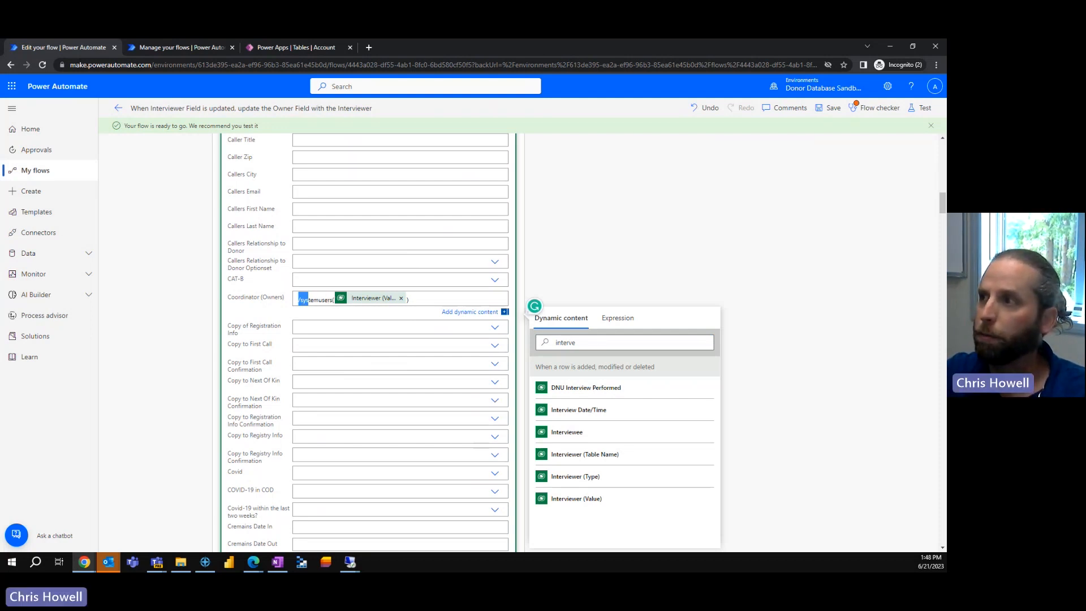
# Switch to Edge and read the article on setting Dataverse lookup columns, focusing on the plural entity schema name and GUID format.
pyautogui.moveTo(946, 232); pyautogui.dragTo(647, 39)
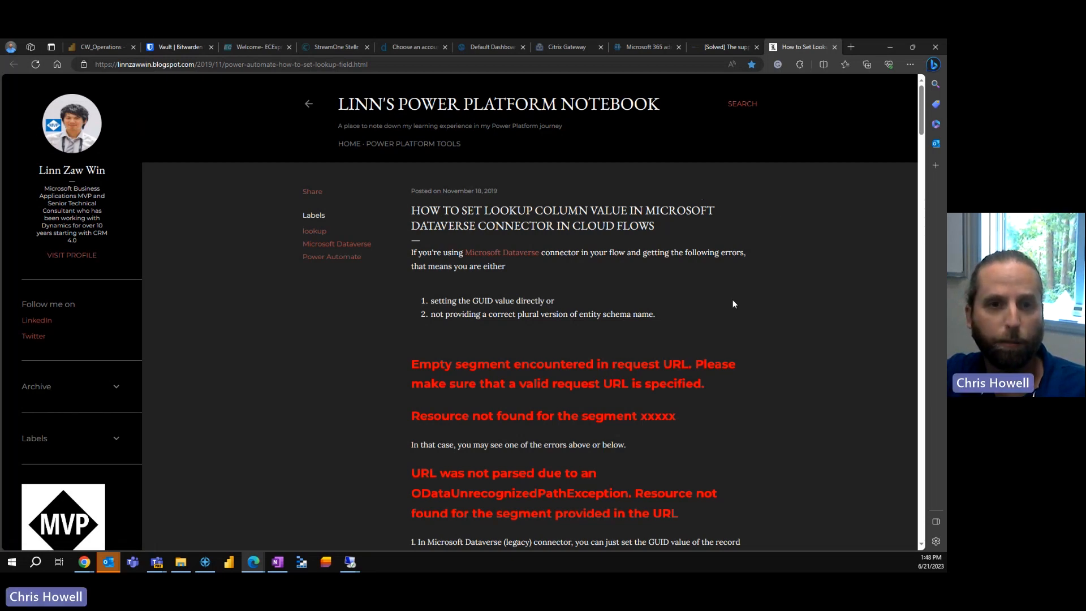
pyautogui.scroll(-1, 754, 317)
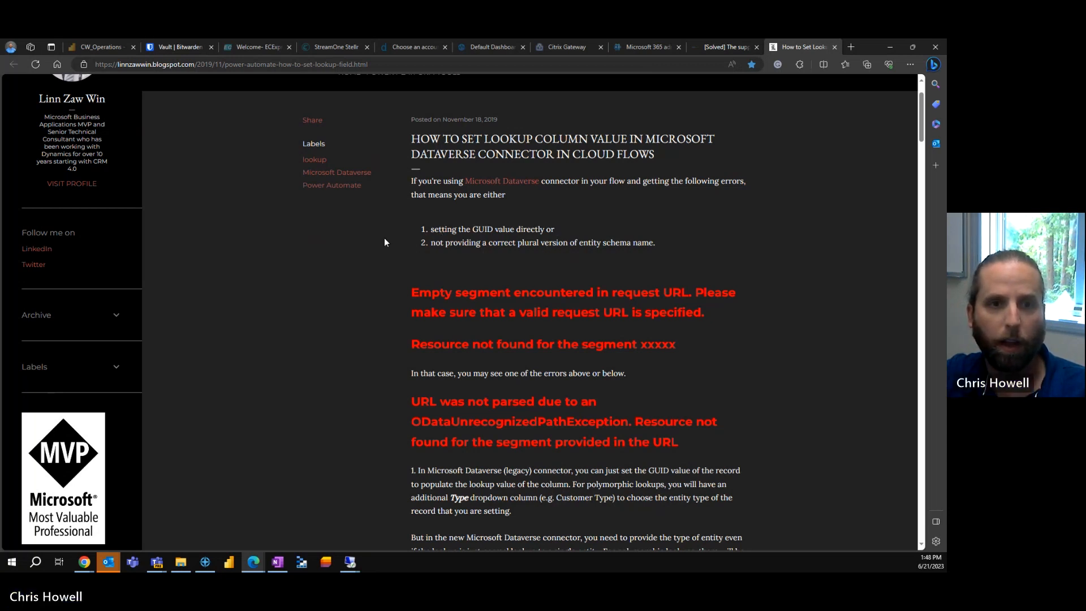
pyautogui.moveTo(431, 245); pyautogui.dragTo(654, 244)
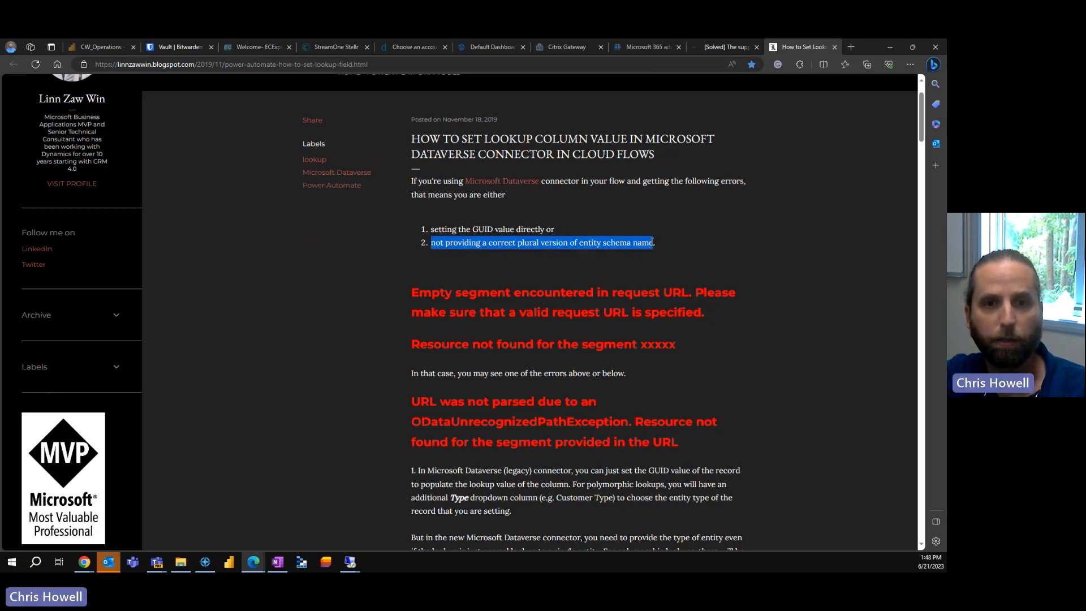
pyautogui.click(778, 274)
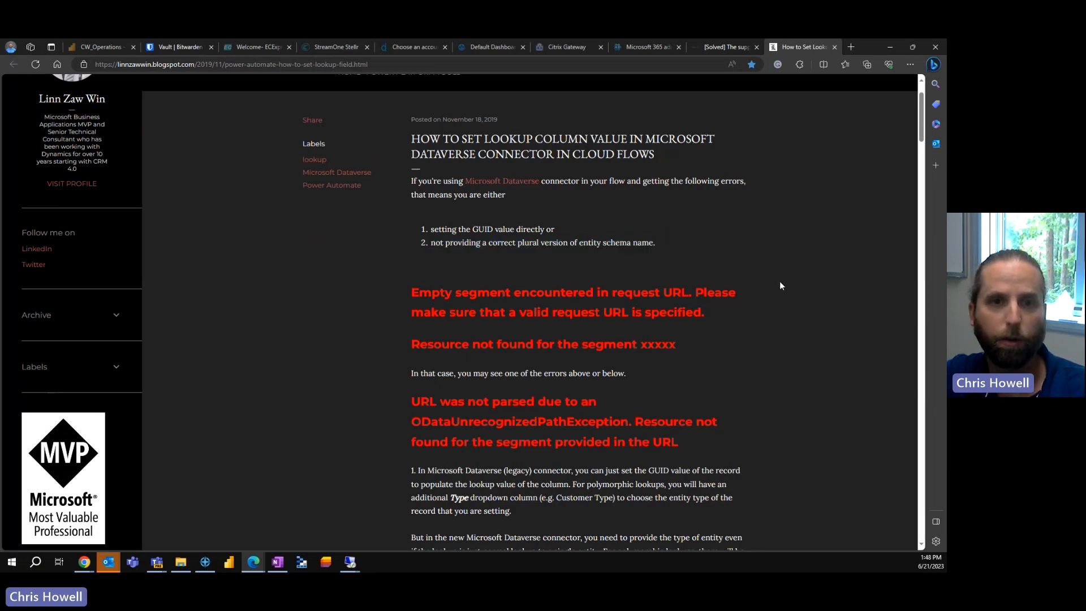
pyautogui.scroll(-3, 773, 275)
pyautogui.scroll(-2, 765, 265)
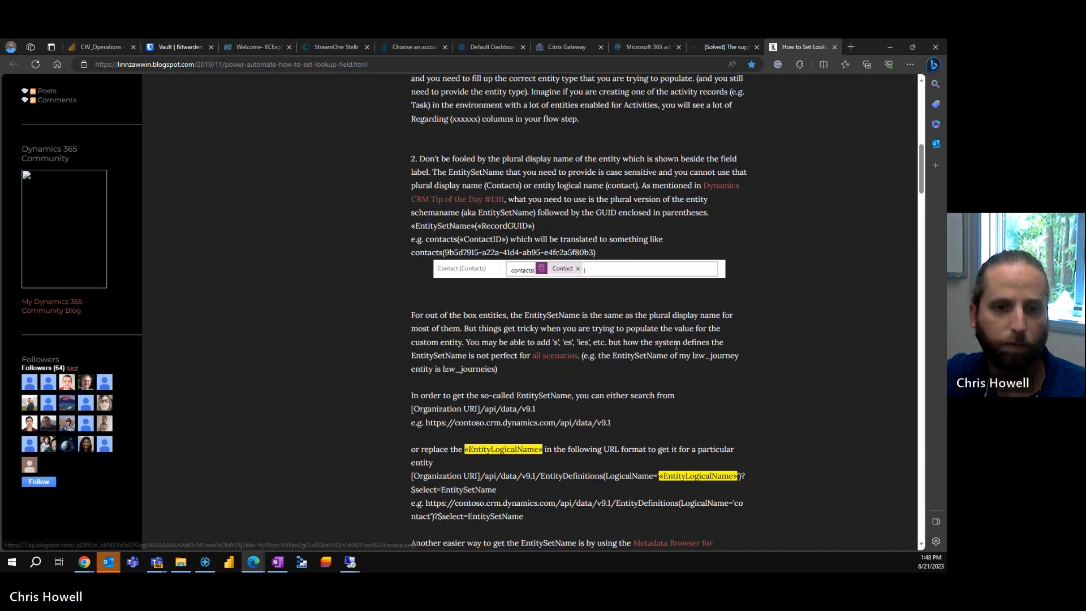
pyautogui.scroll(-1, 724, 158)
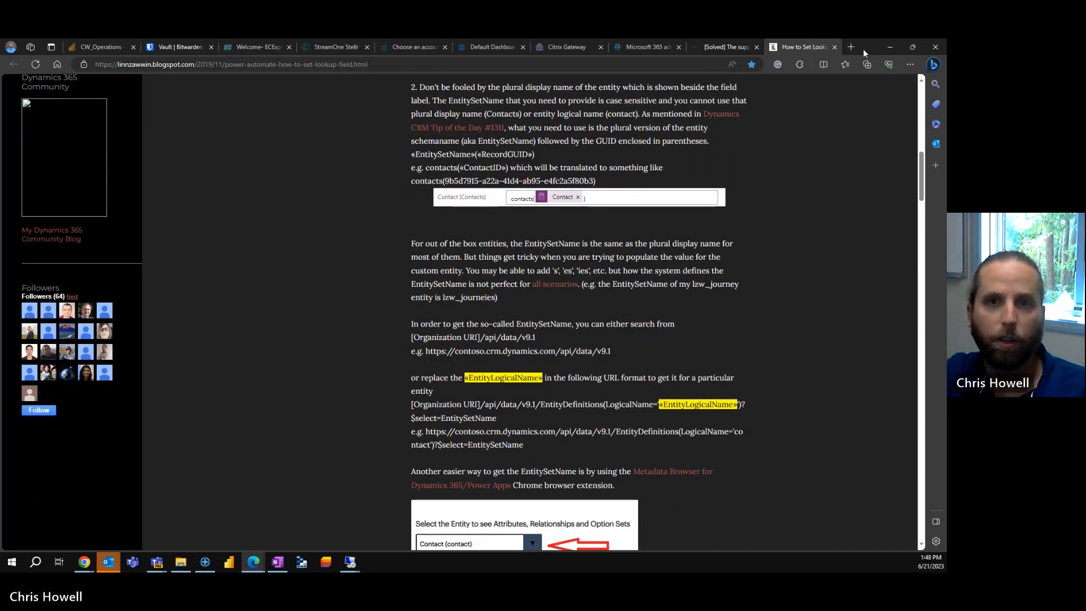
pyautogui.click(889, 47)
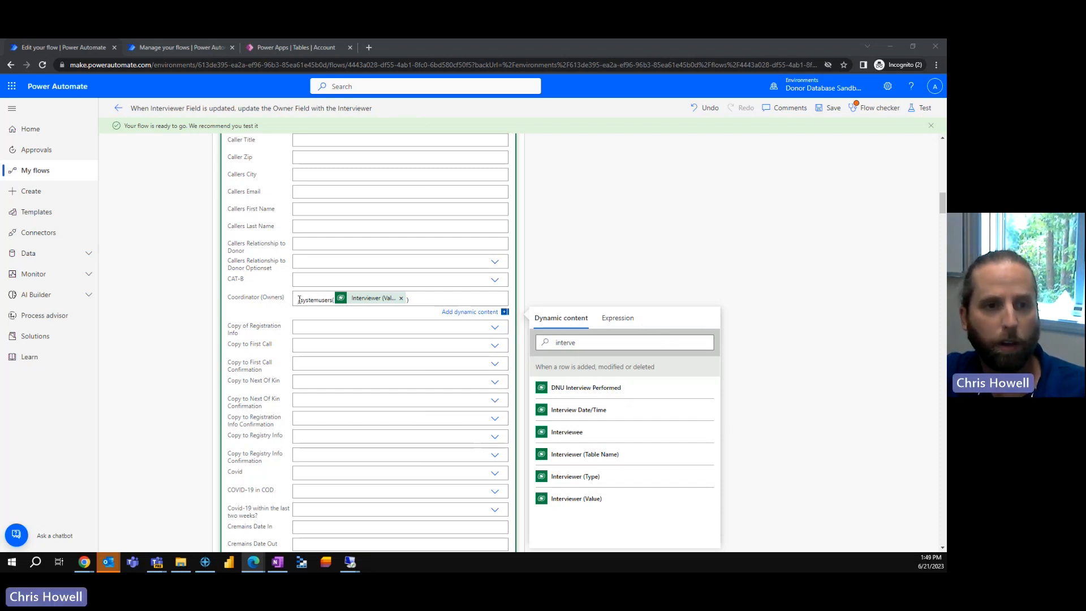
# Review the /systemusers prefix before the Interviewer value in the Coordinator (Owners) field, and close the dynamic content list.
pyautogui.moveTo(300, 300); pyautogui.dragTo(306, 300)
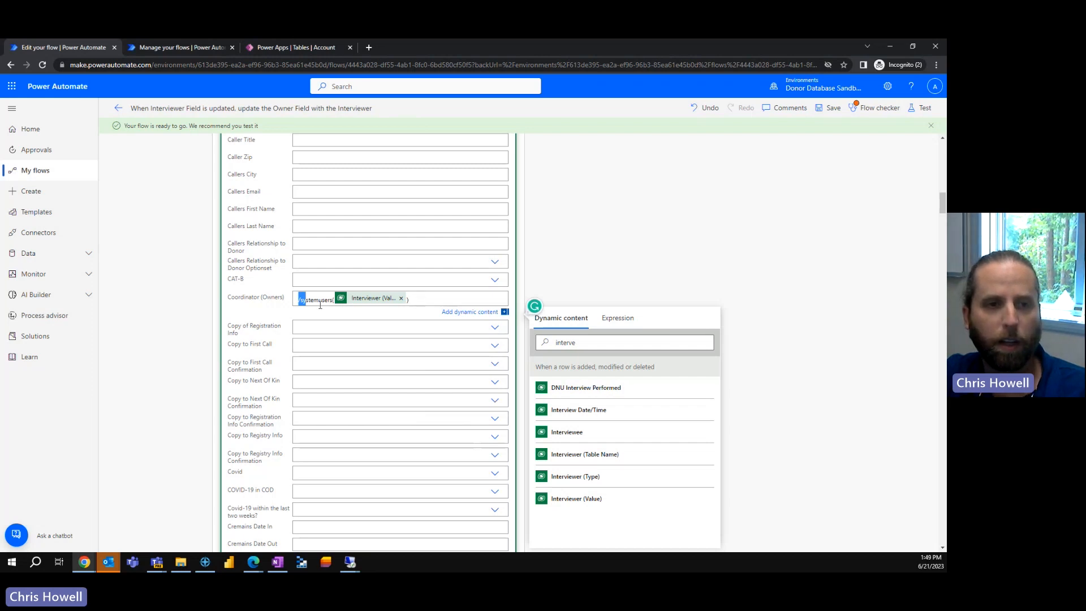
pyautogui.click(309, 300)
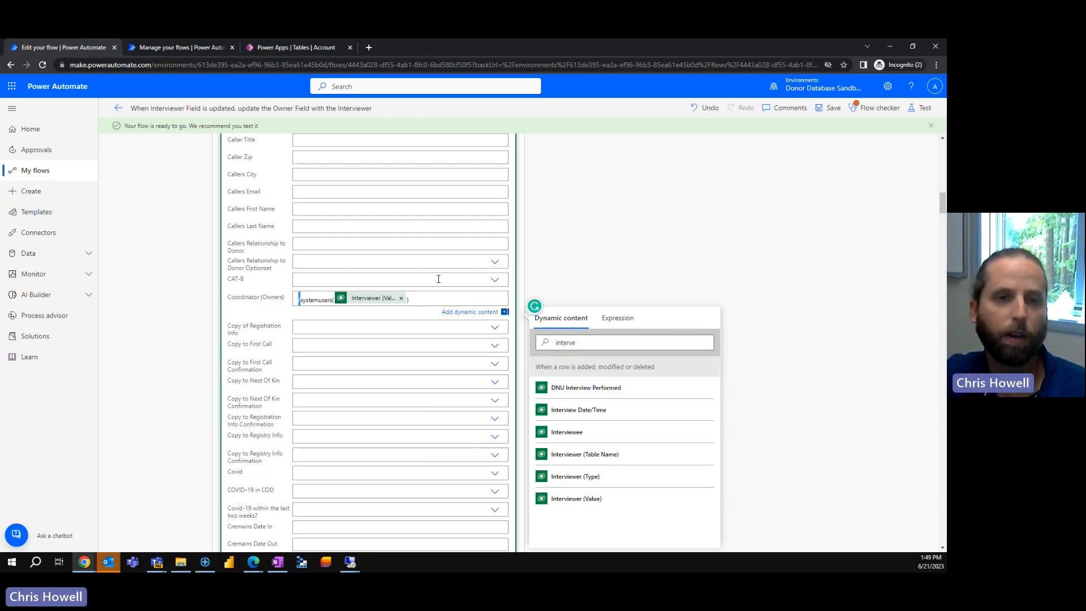
pyautogui.click(659, 234)
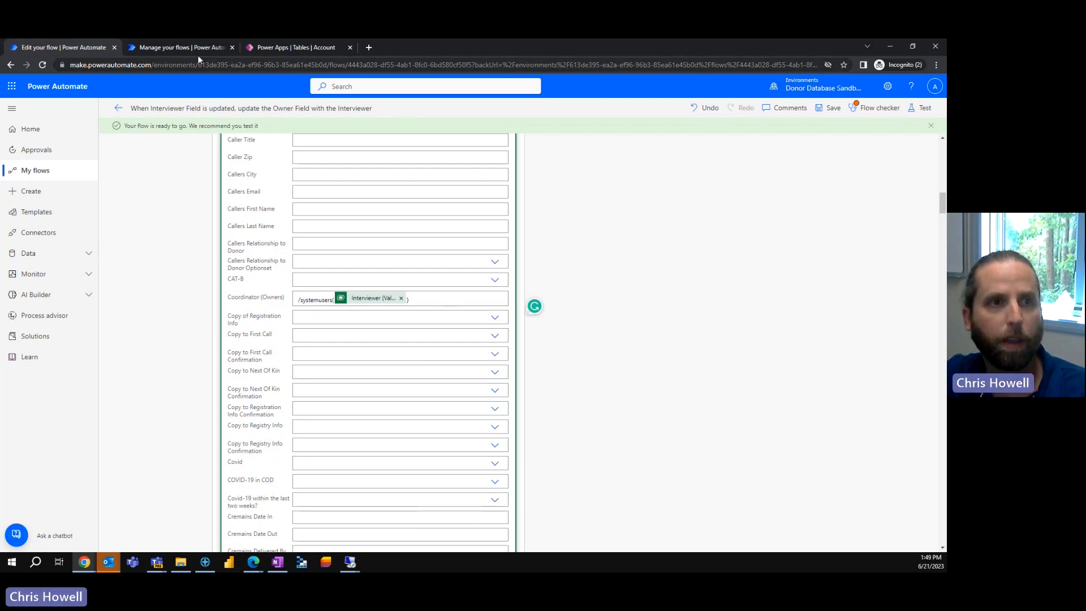
# Open the failed Jun 21 10:06 AM run from the flow's run history and read its error details.
pyautogui.click(197, 49)
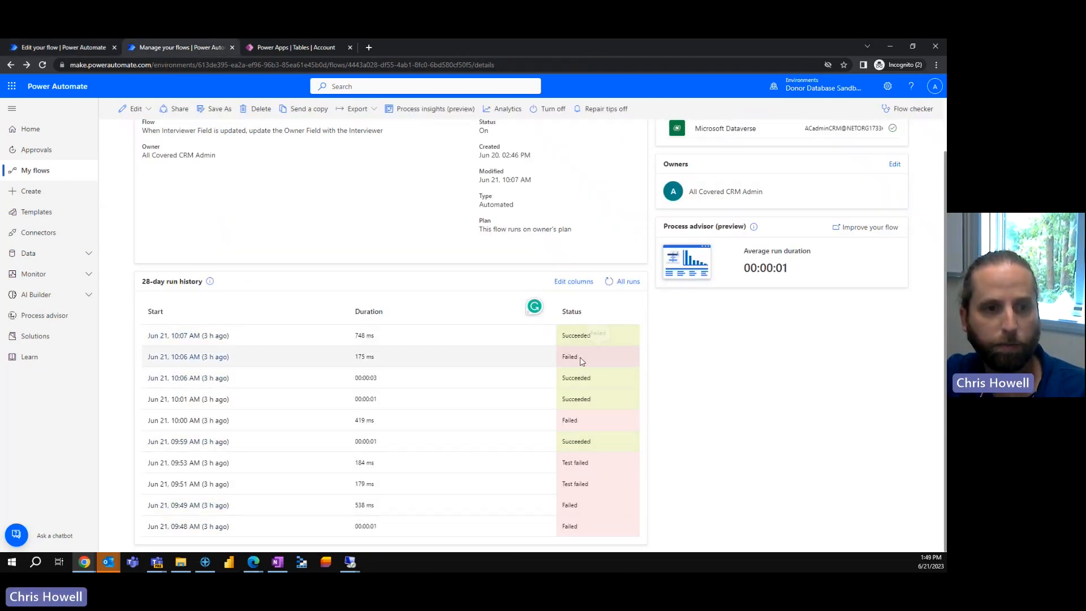
pyautogui.click(211, 357)
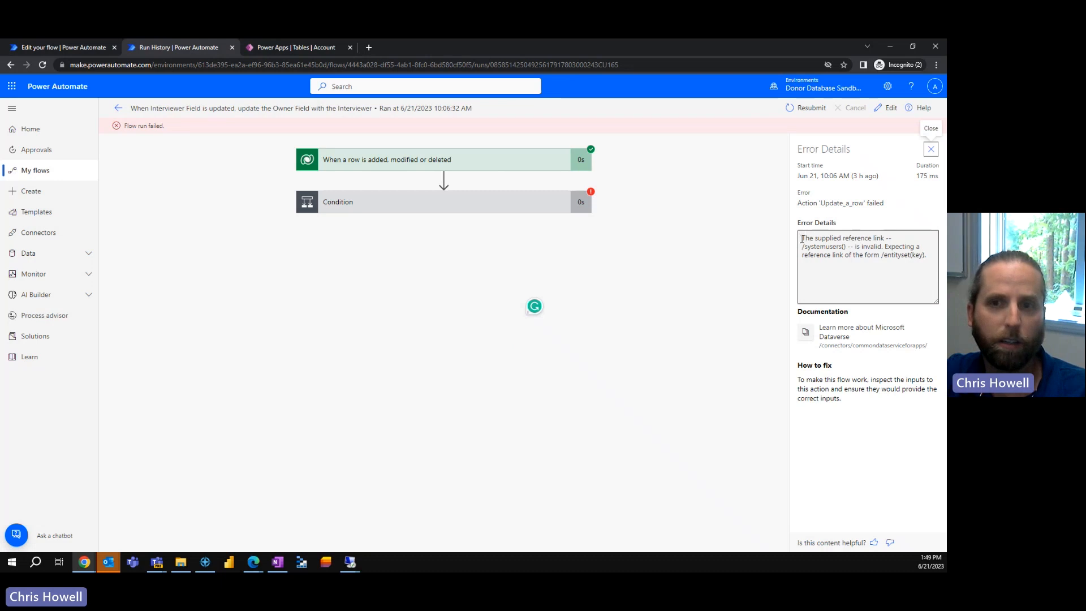
pyautogui.moveTo(802, 239); pyautogui.dragTo(892, 239)
pyautogui.click(825, 247)
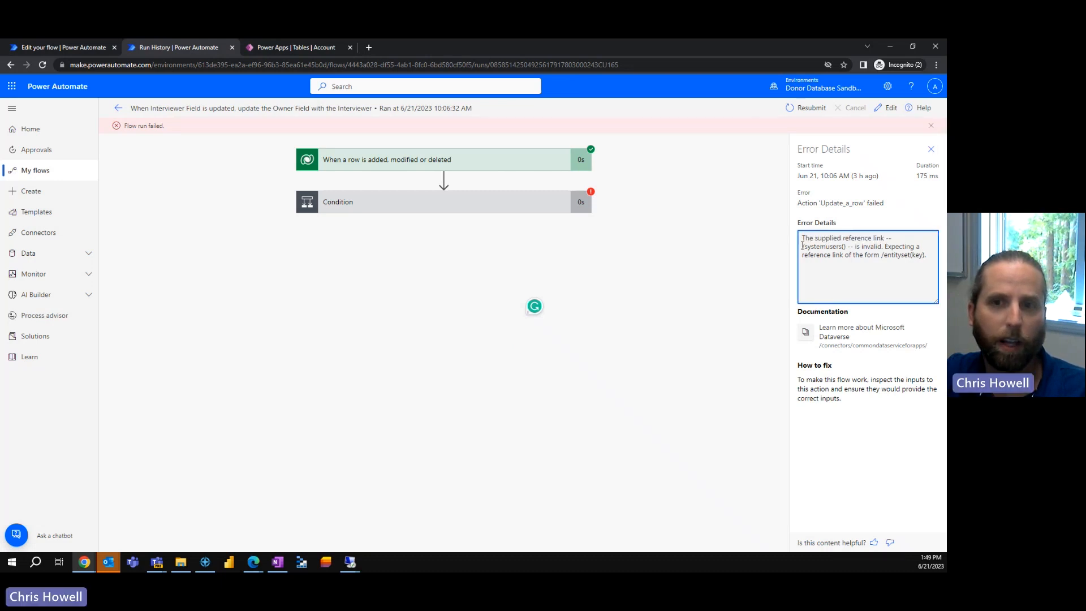
pyautogui.moveTo(802, 245)
pyautogui.mouseDown()
pyautogui.moveTo(895, 240)
pyautogui.moveTo(802, 239)
pyautogui.mouseUp()
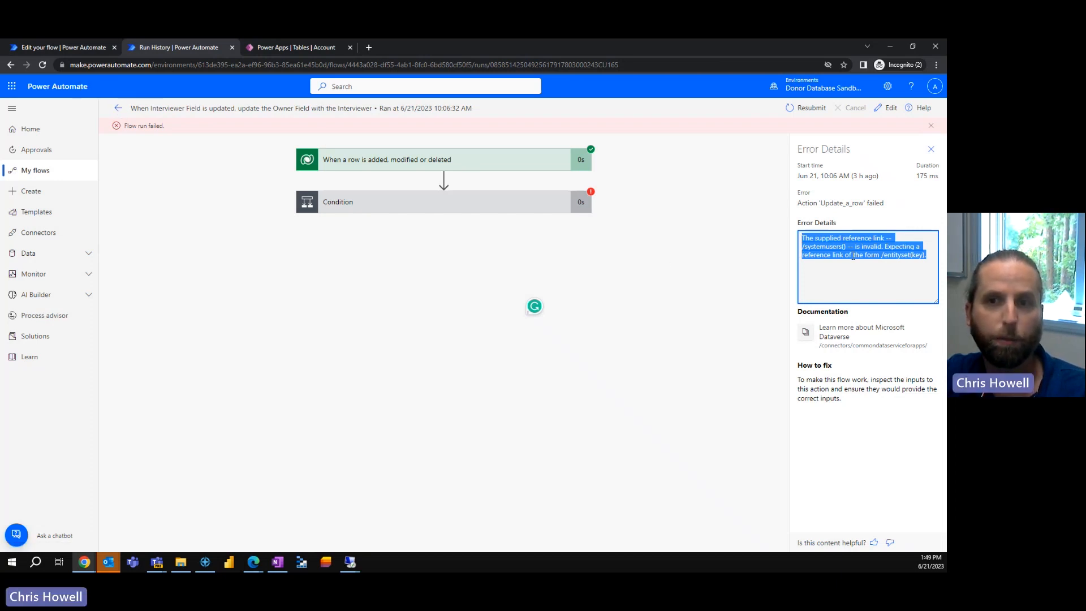
pyautogui.click(892, 256)
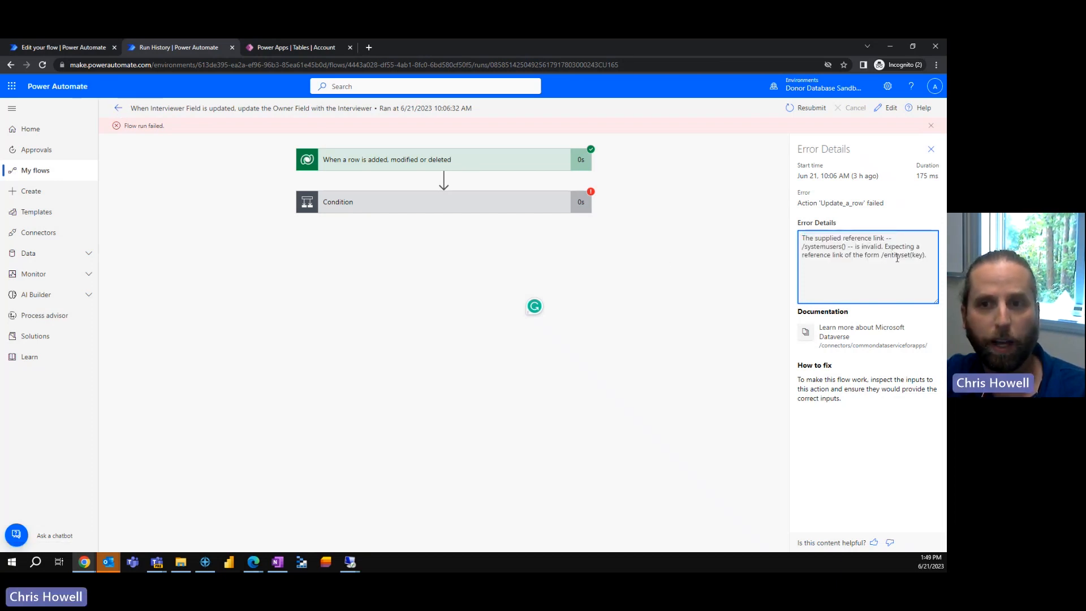
pyautogui.click(115, 108)
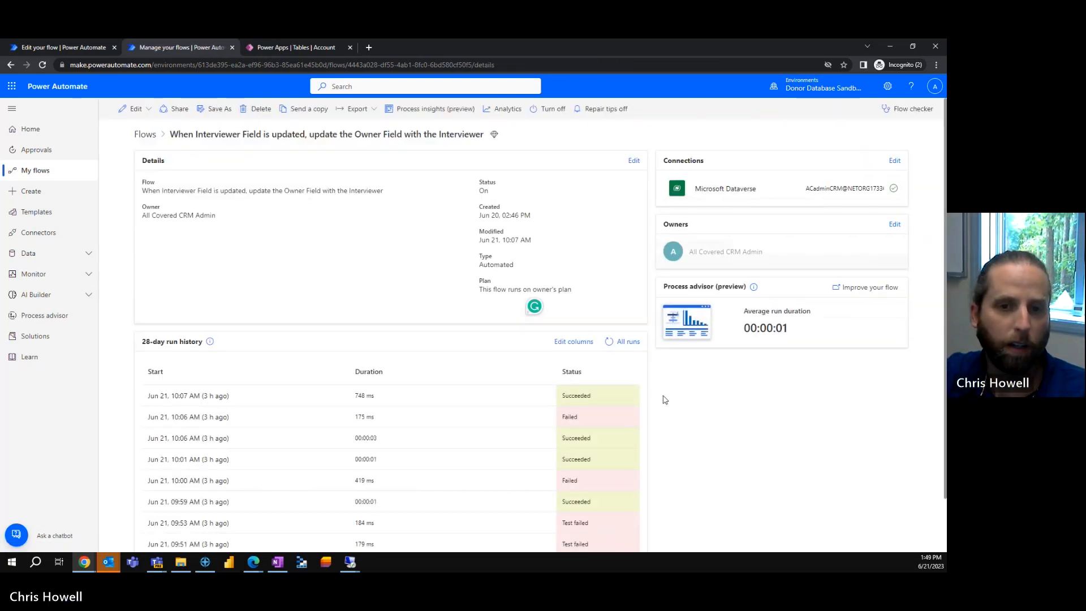
# Open the failed Jun 21 09:48 AM run and examine its error details and the Update a row action's output body.
pyautogui.scroll(-1, 650, 424)
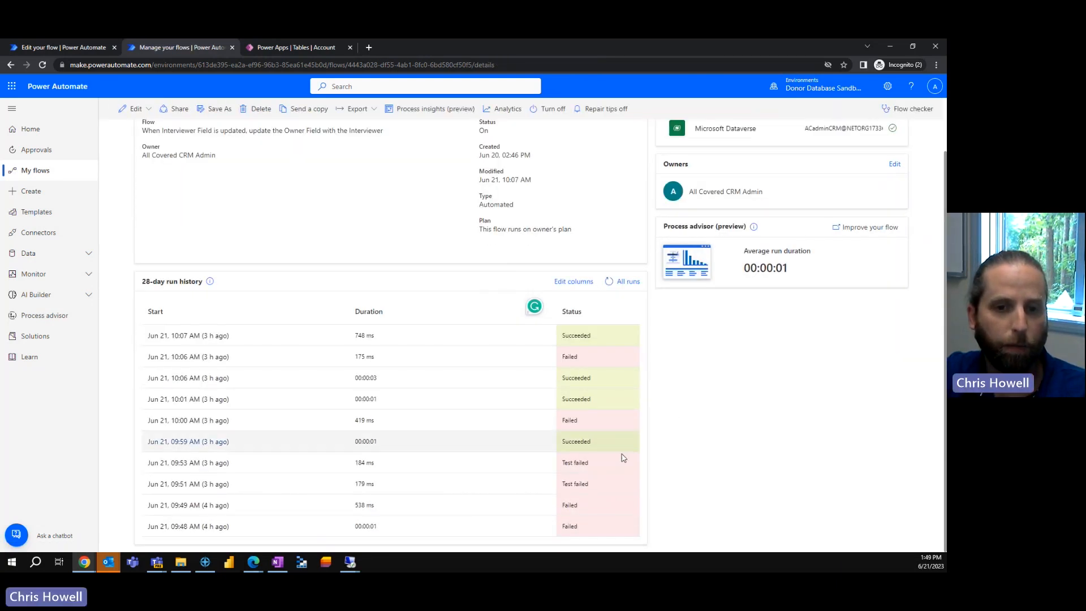
pyautogui.click(207, 526)
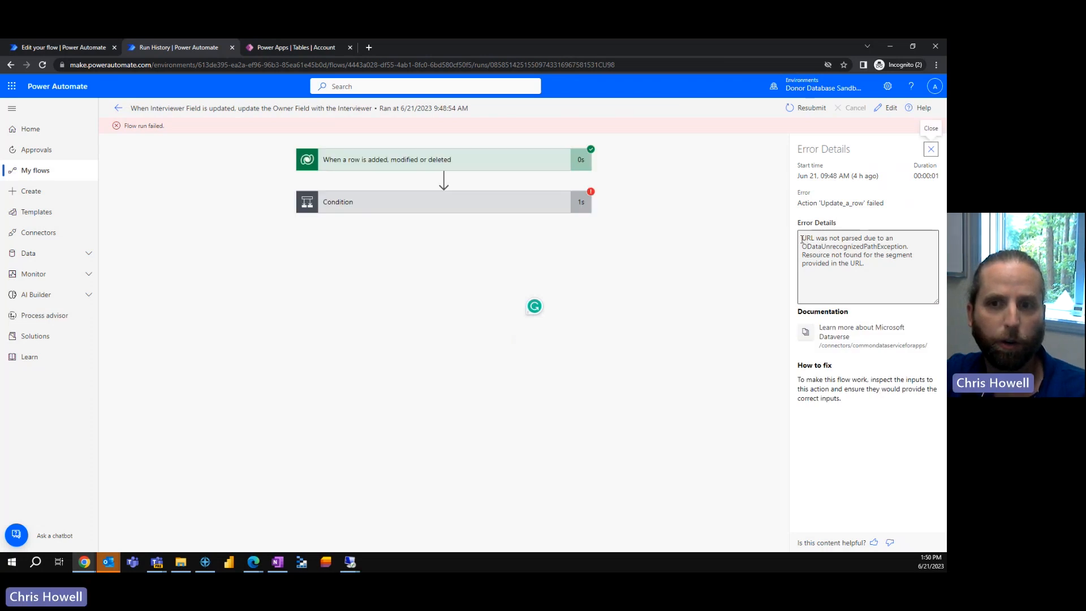
pyautogui.moveTo(802, 240); pyautogui.dragTo(887, 270)
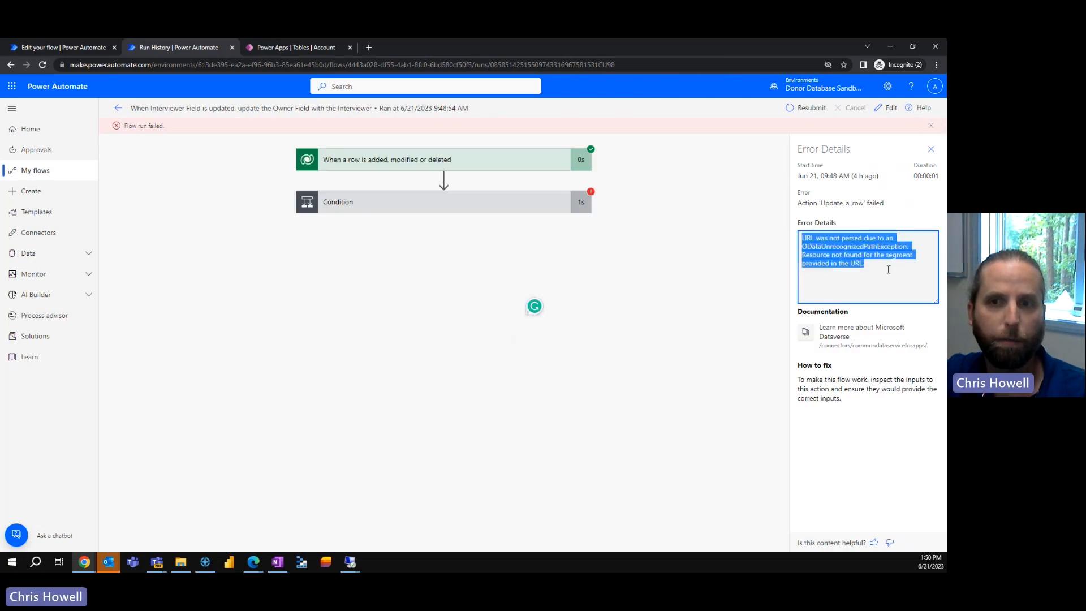
pyautogui.click(552, 210)
pyautogui.click(359, 350)
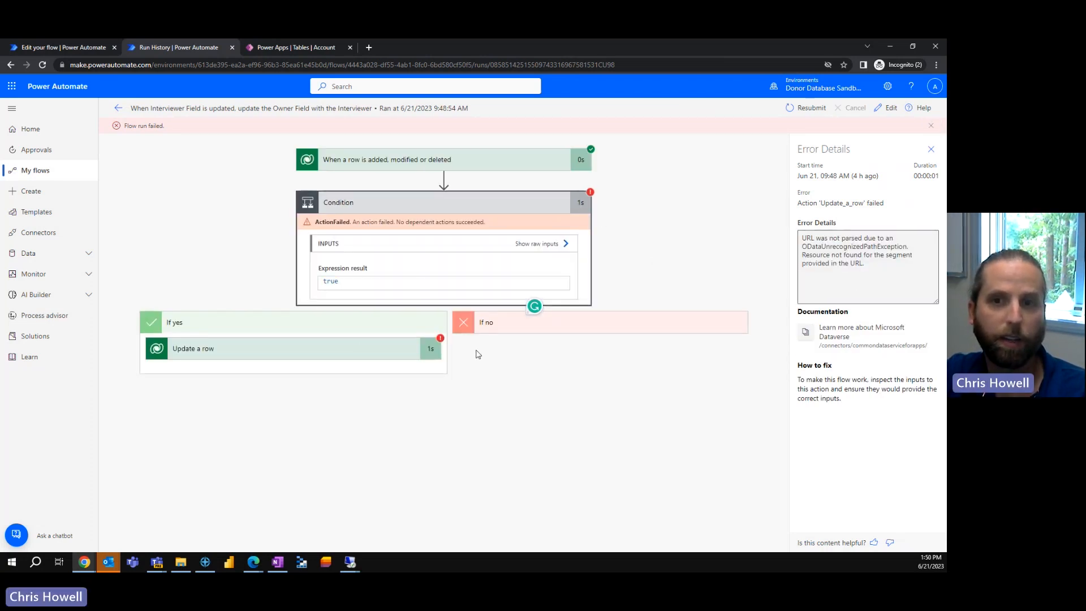
pyautogui.scroll(-3, 465, 426)
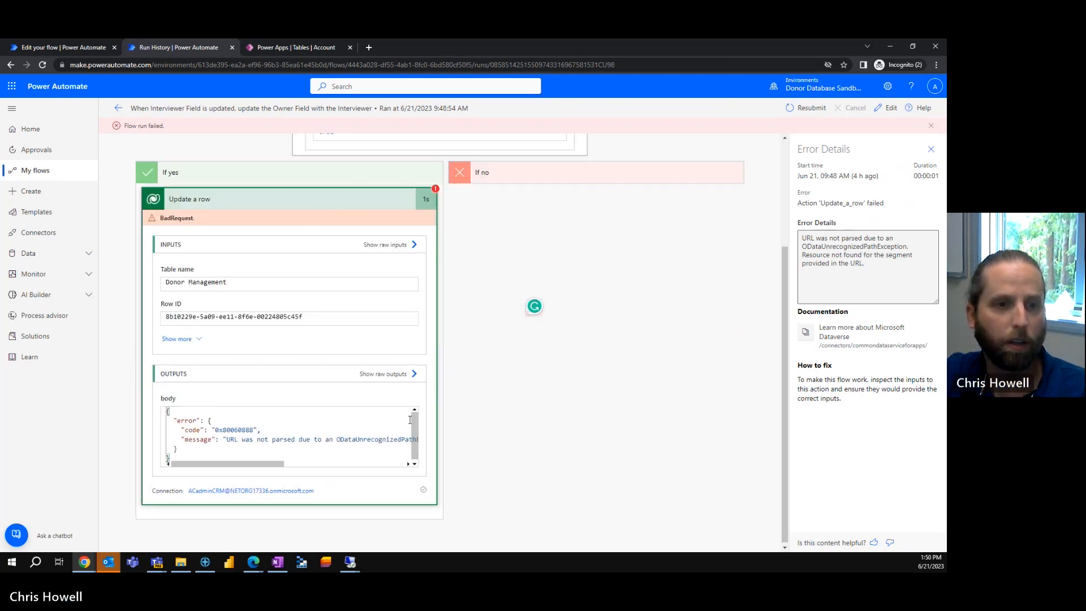
pyautogui.moveTo(215, 463); pyautogui.dragTo(358, 451)
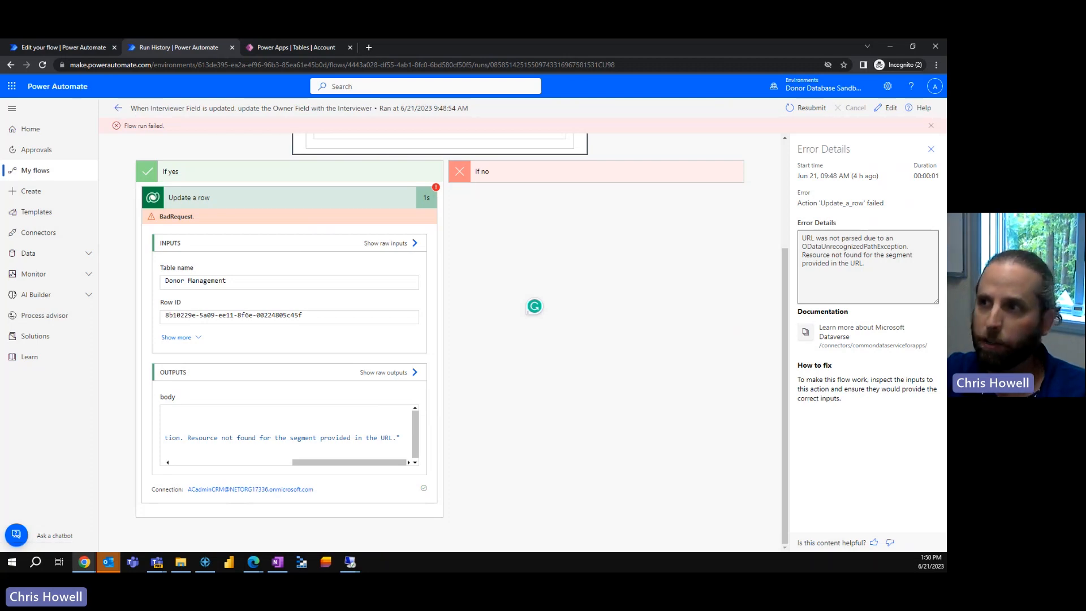
# Switch to Edge and read the CloudFronts article on invalid reference links, focusing on the error message and the if(empty()) solution expression.
pyautogui.hotkey('alt', 'Tab')
pyautogui.moveTo(946, 170); pyautogui.dragTo(696, 39)
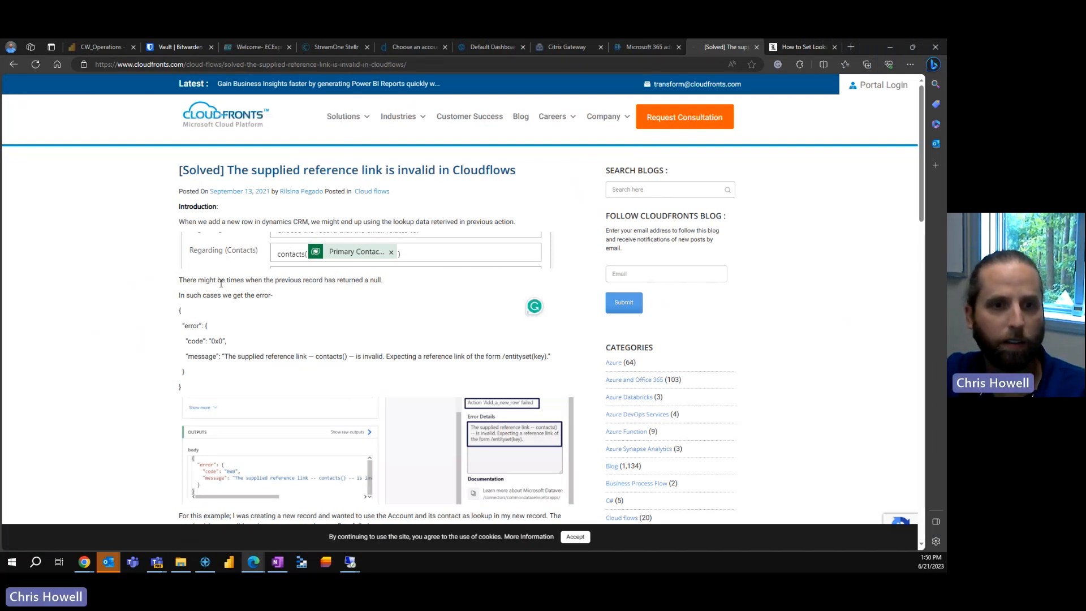
pyautogui.tripleClick(187, 356)
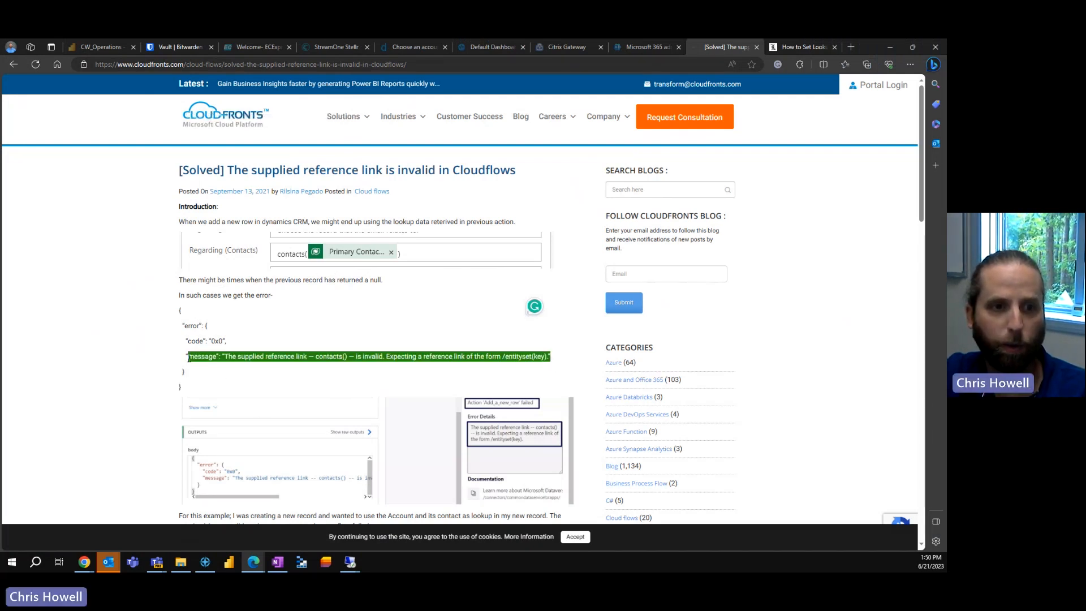
pyautogui.click(136, 366)
pyautogui.scroll(-5, 221, 382)
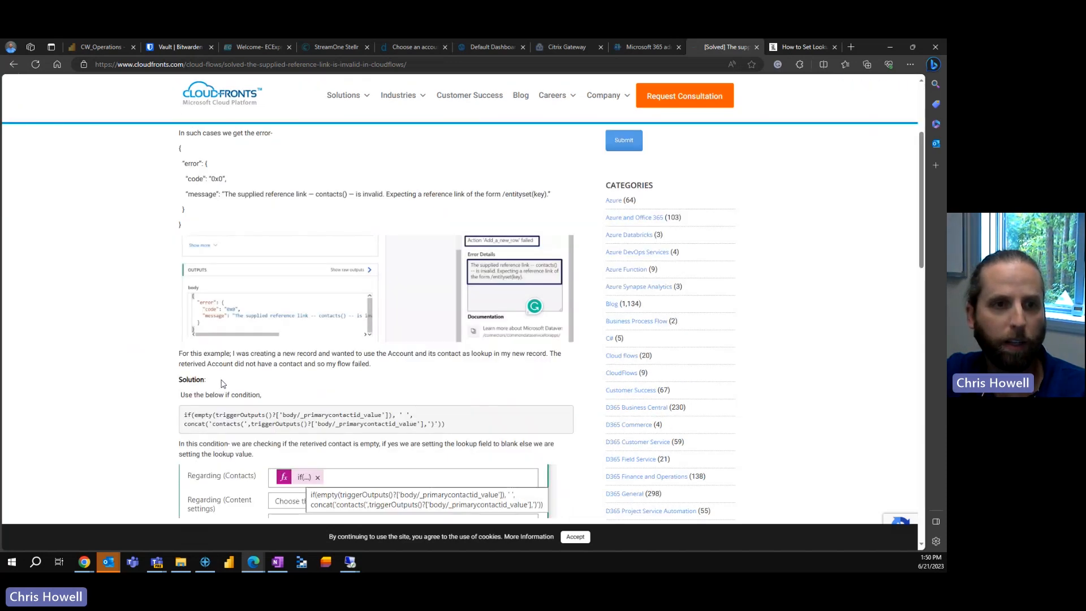
pyautogui.moveTo(186, 289); pyautogui.dragTo(473, 304)
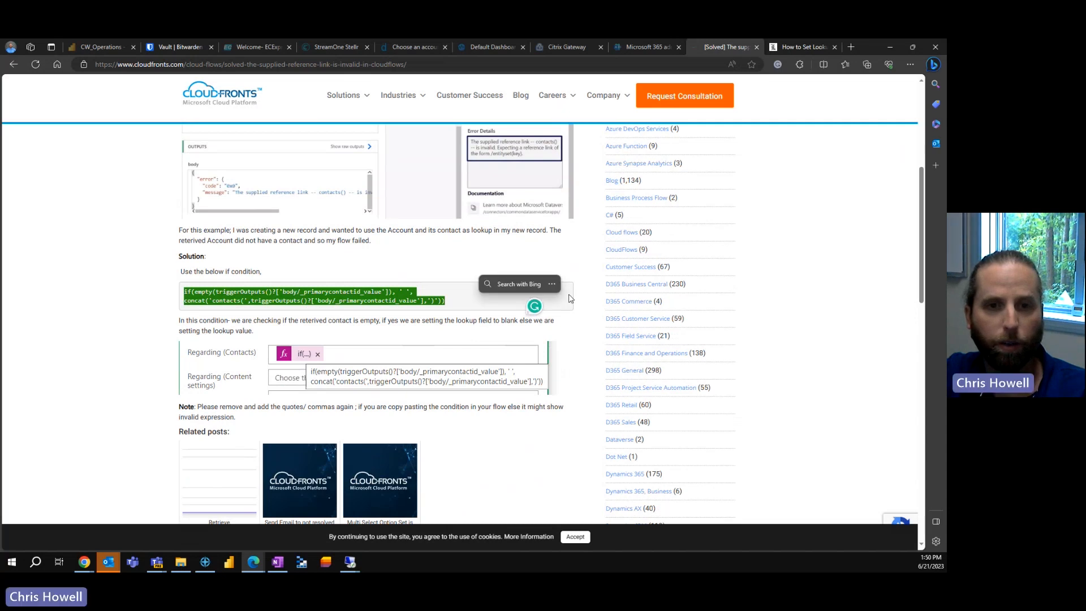
pyautogui.click(587, 308)
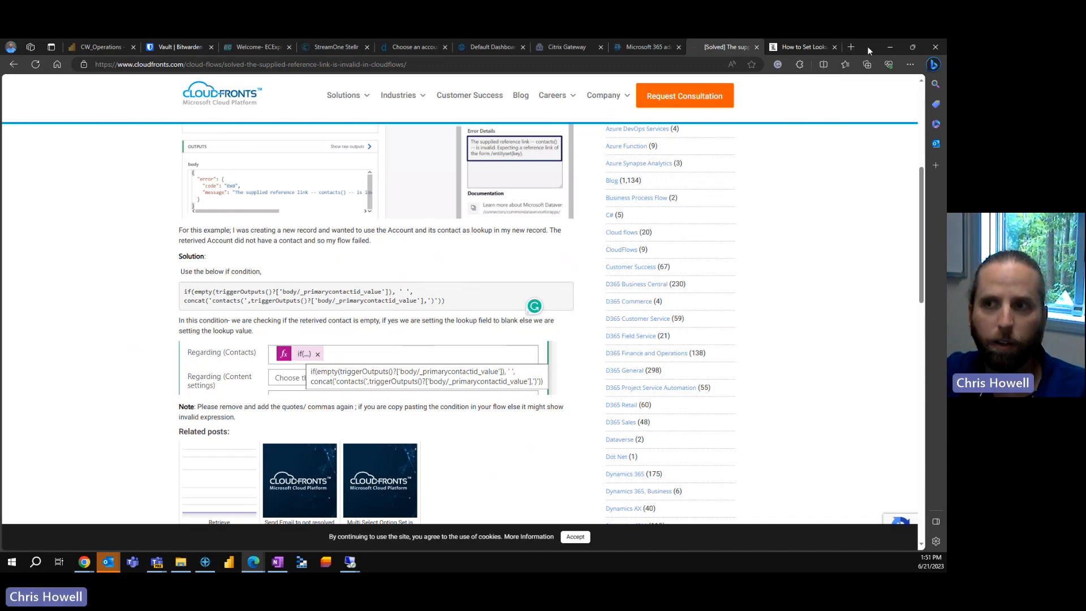
pyautogui.moveTo(869, 51); pyautogui.dragTo(946, 54)
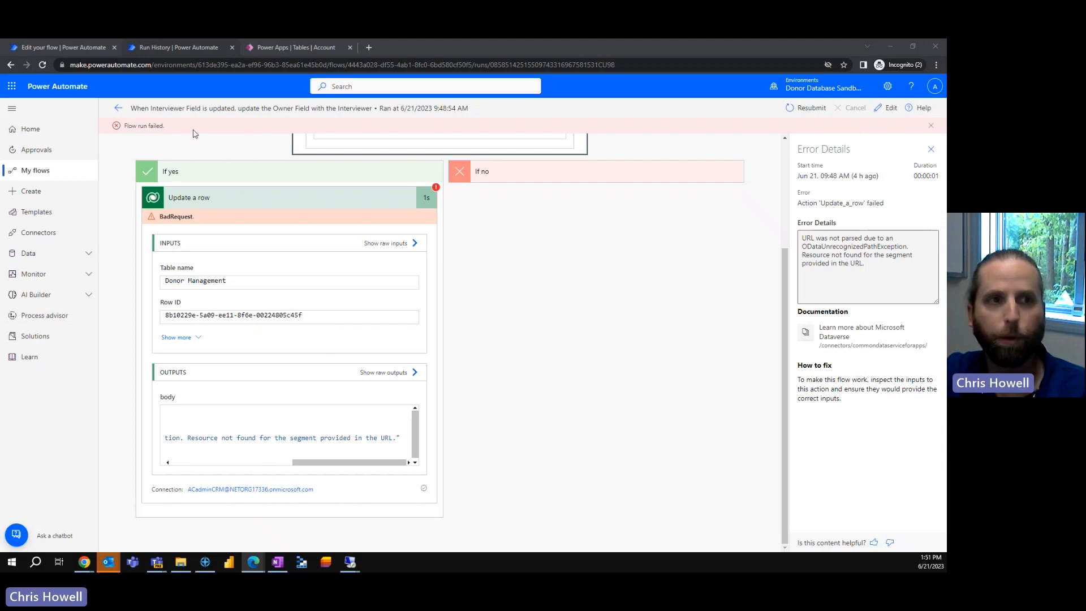
# Reopen the flow in the designer and expand the Condition and its Update a row action.
pyautogui.click(118, 108)
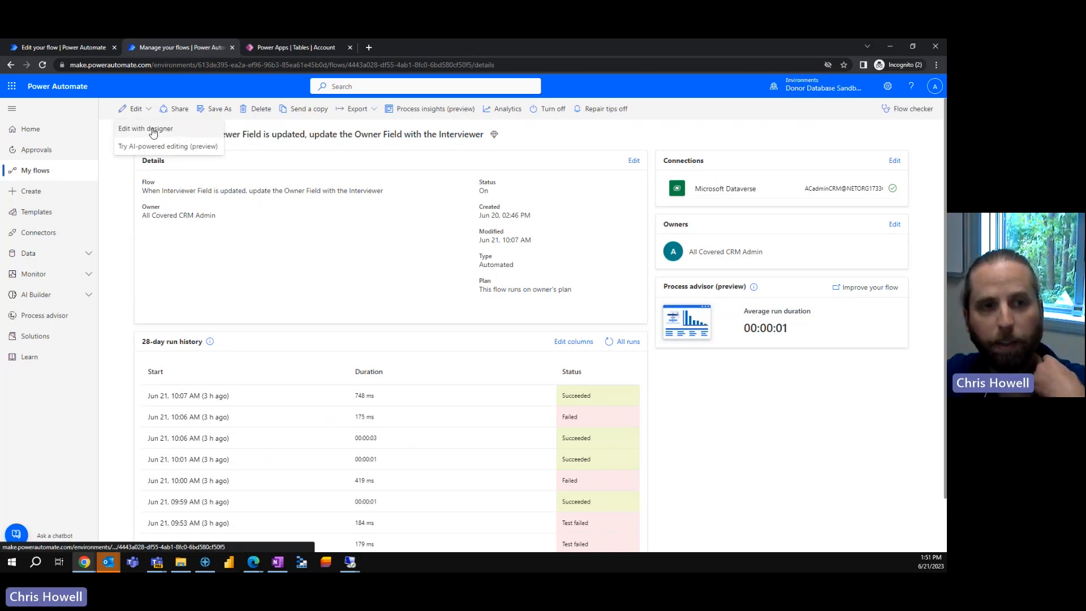
pyautogui.click(136, 109)
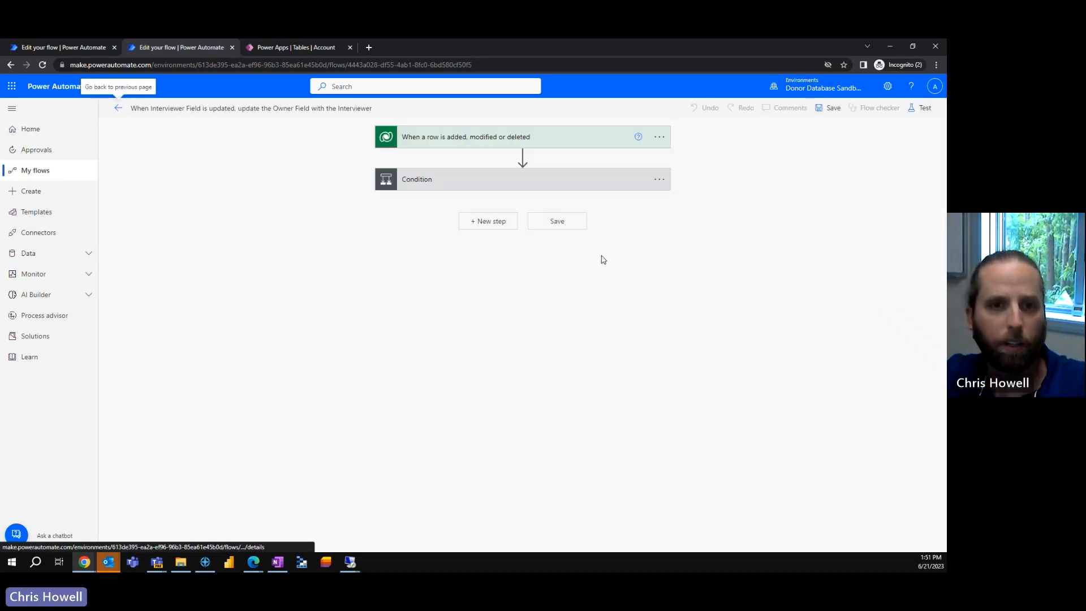
pyautogui.click(543, 181)
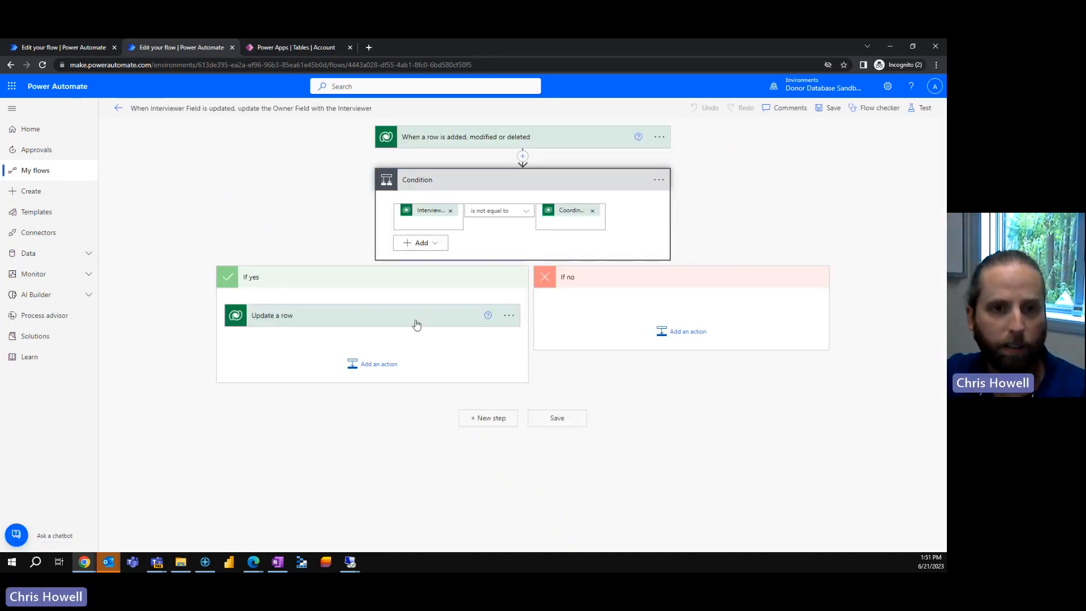
pyautogui.click(411, 316)
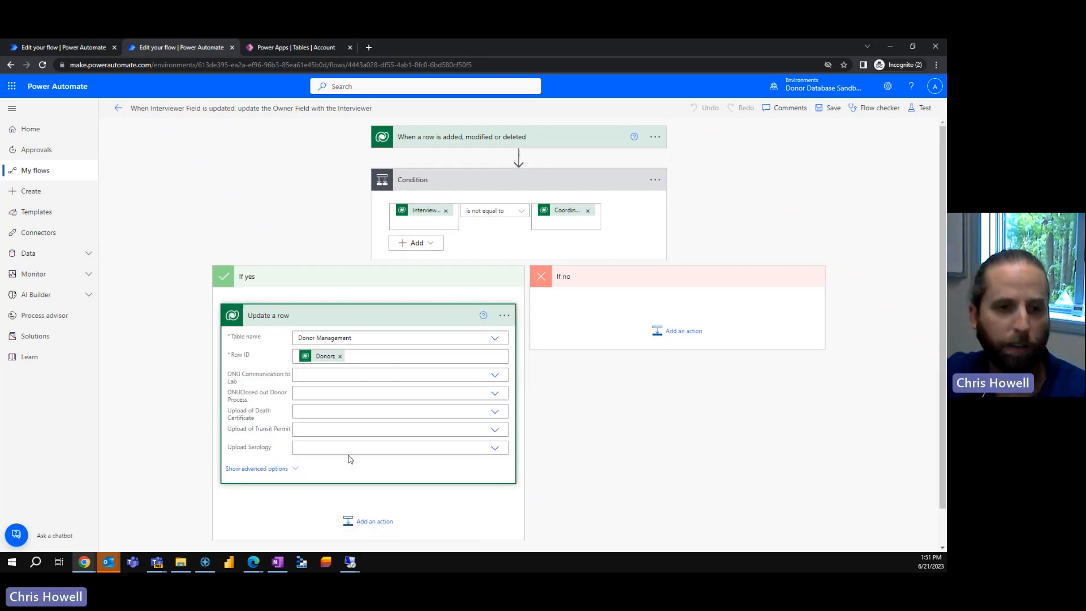